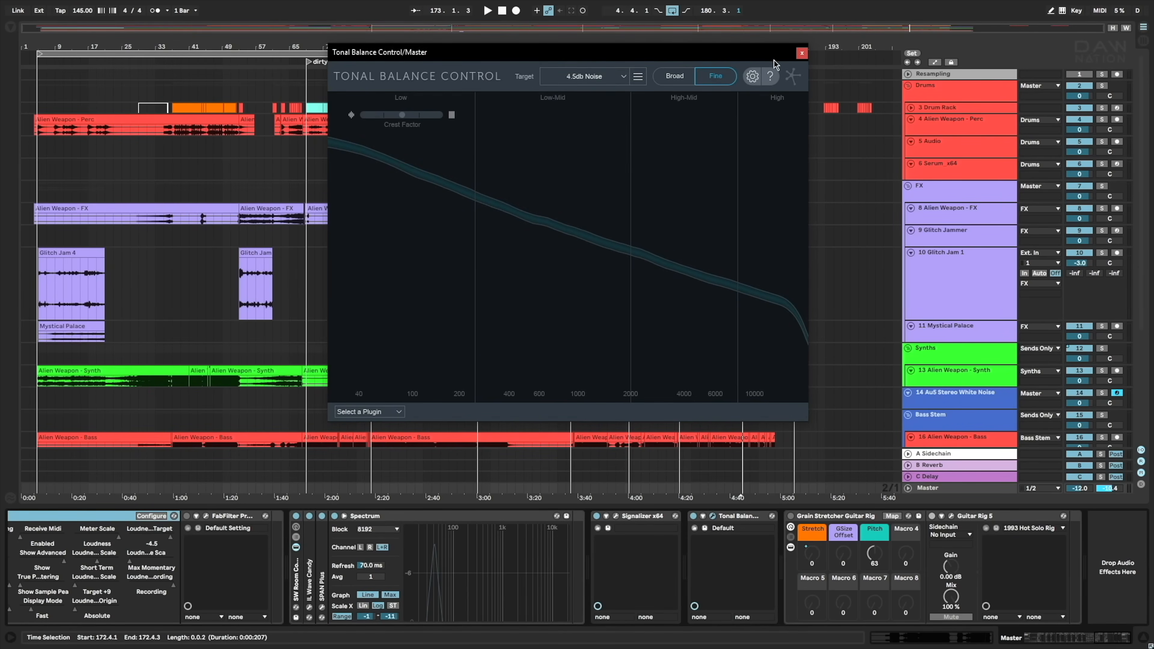
Close the Tonal Balance Control plugin window on the master
{"action": "left_click", "coordinate": [802, 53]}
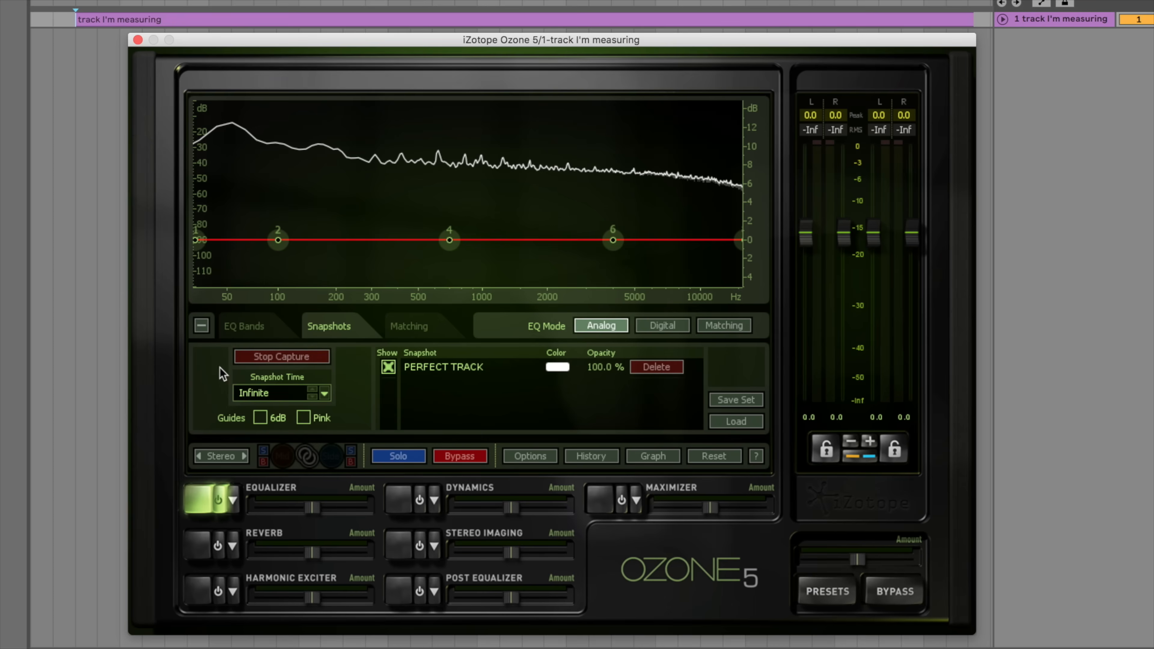
Play the measured track to compare its spectrum with the PERFECT TRACK snapshot in Ozone 5
{"action": "key", "text": "space"}
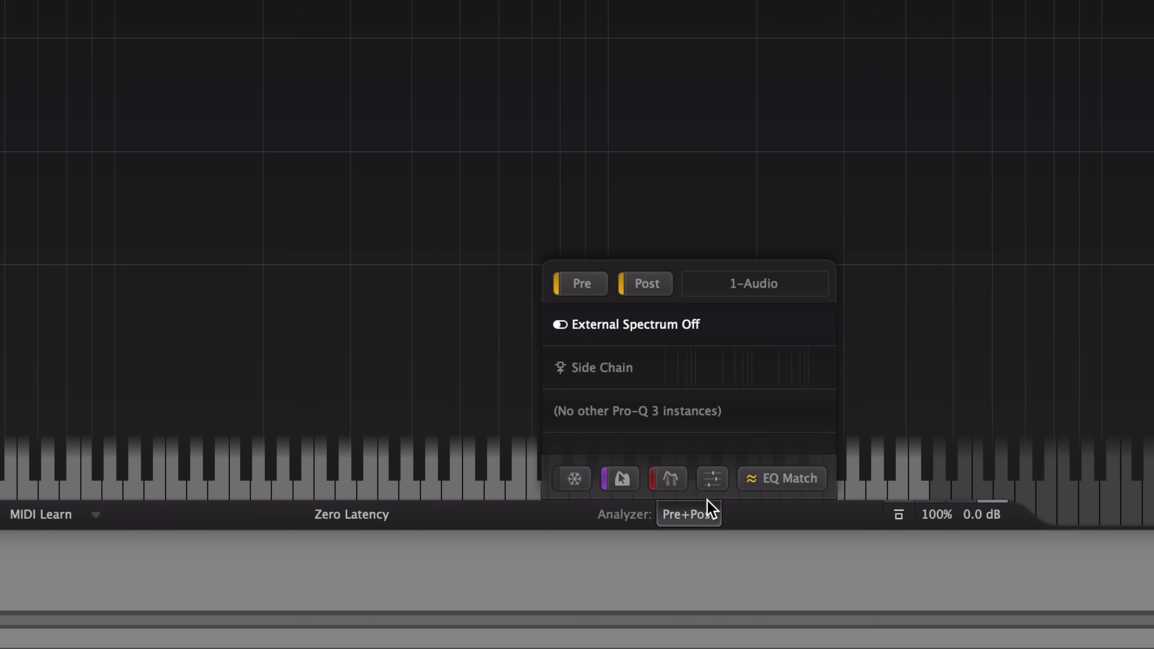
Open the spectrum analyzer's display settings in Pro-Q 3 and bring up the tilt setting
{"action": "left_click", "coordinate": [716, 482]}
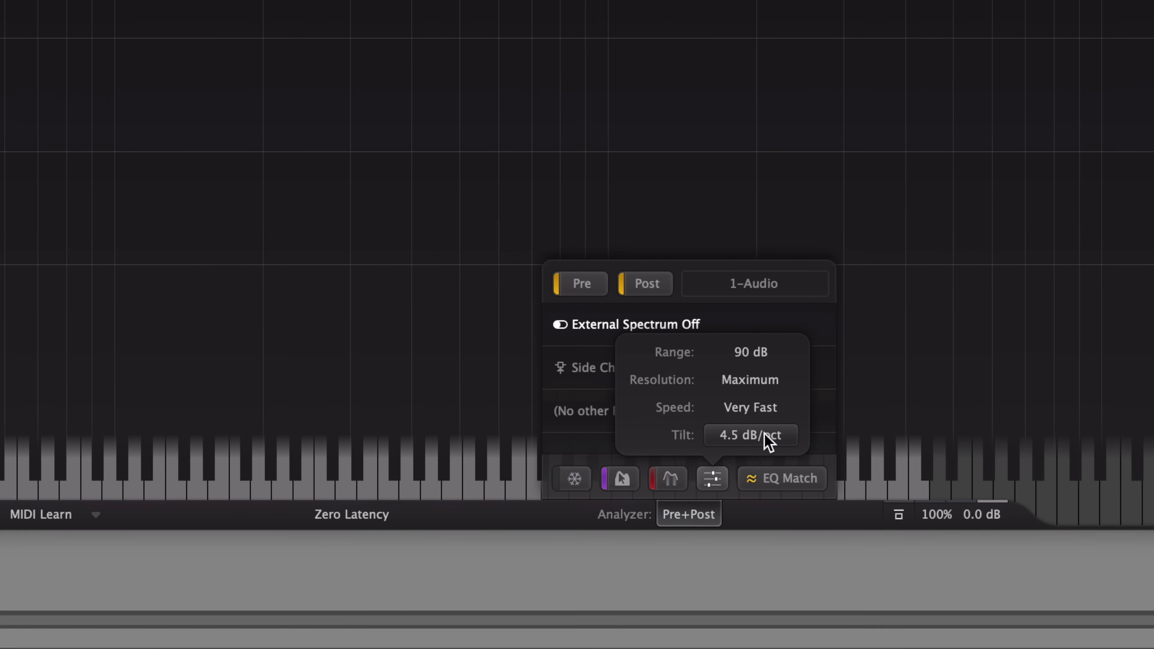
{"action": "left_click", "coordinate": [790, 442]}
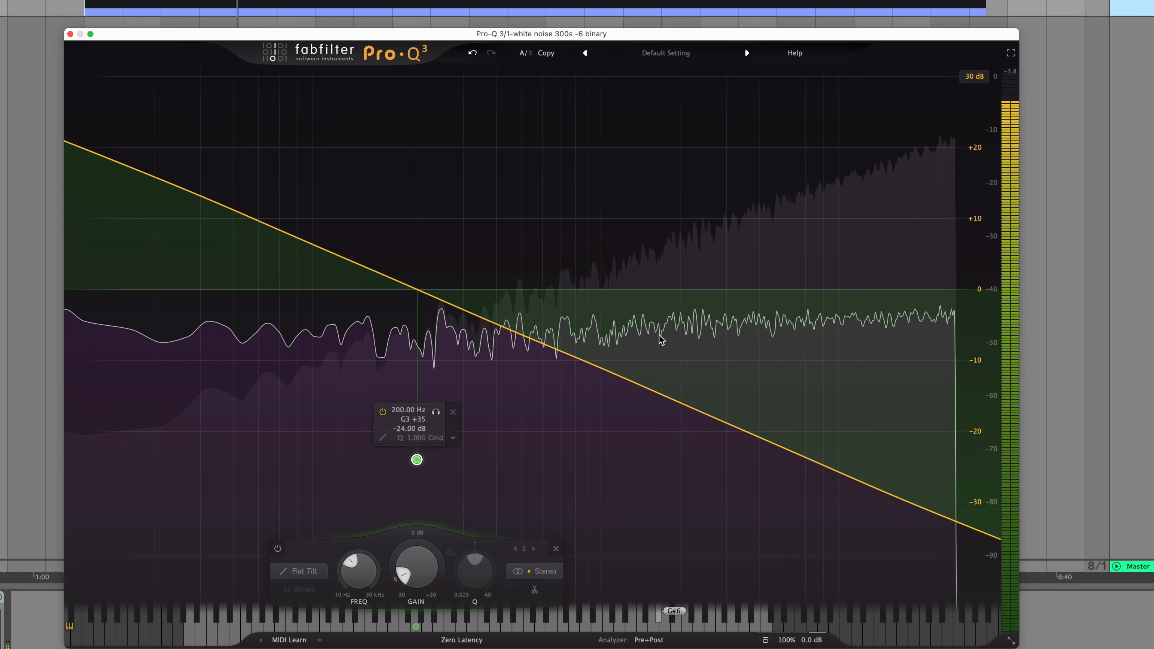
{"action": "mouse_move", "coordinate": [663, 321]}
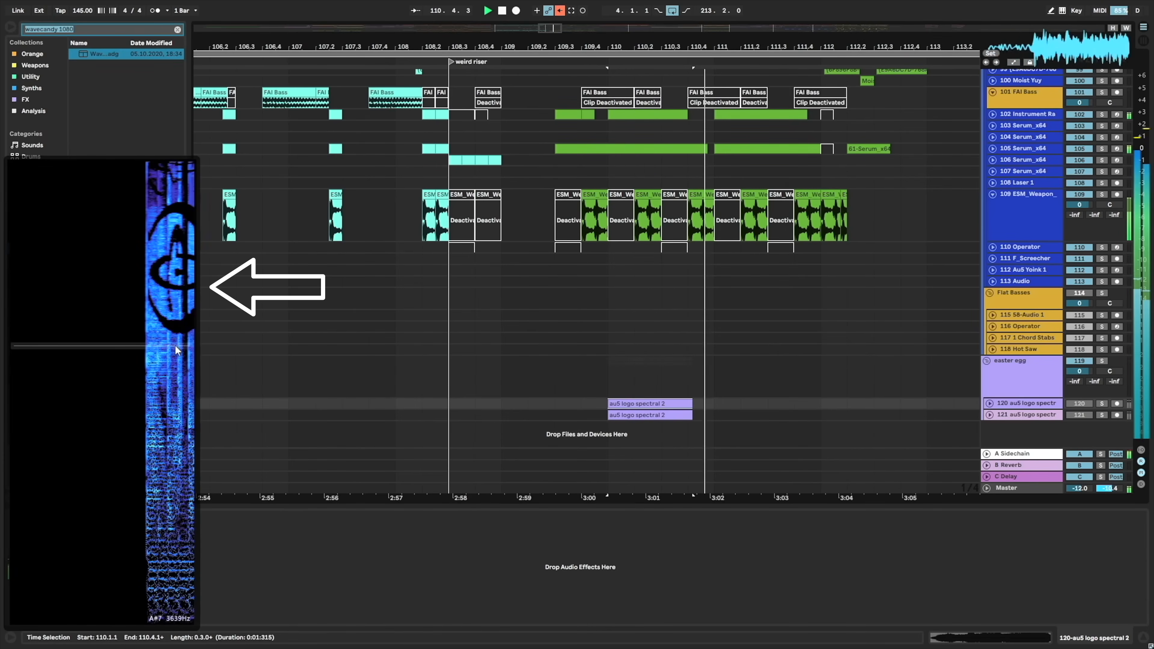
Stop playback of the section containing the au5 logo spectral clips
{"action": "key", "text": "space"}
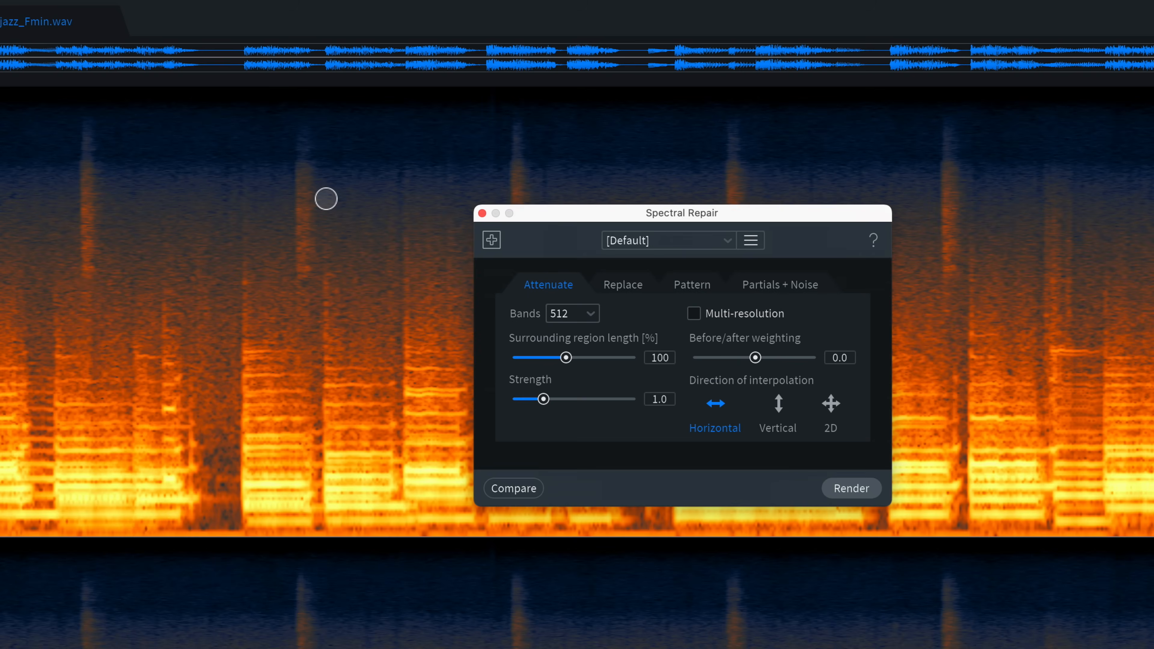
Brush-select the noise burst in the upper spectrogram in RX and attenuate it with Spectral Repair
{"action": "left_click_drag", "start_coordinate": [324, 196], "coordinate": [299, 181]}
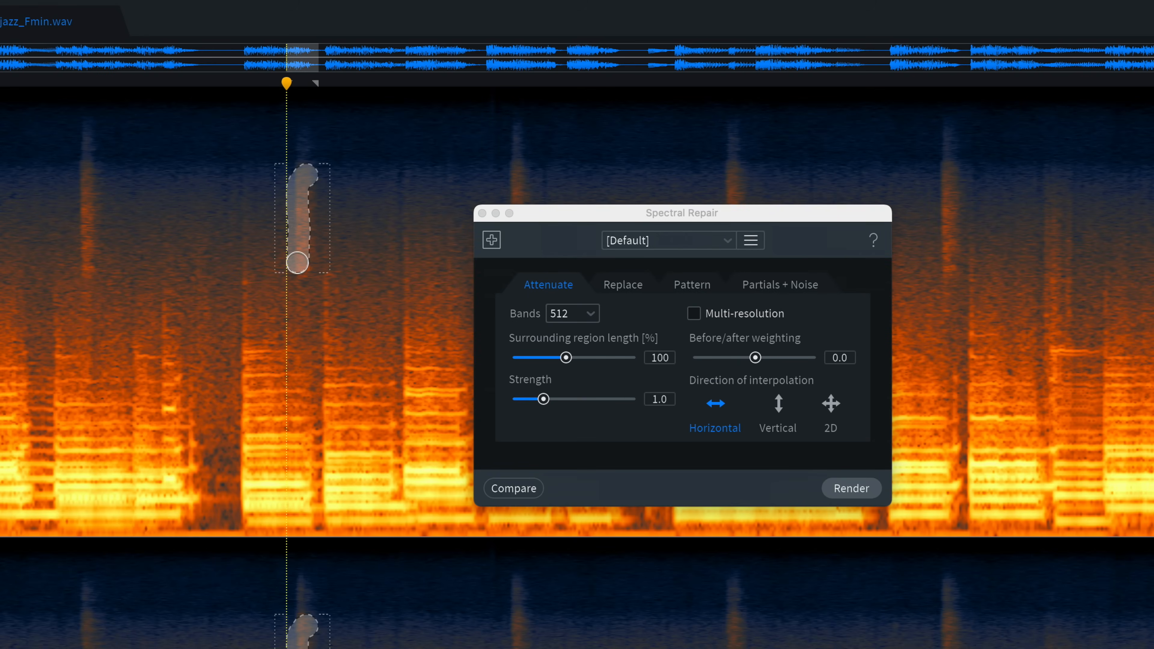
{"action": "left_click", "coordinate": [828, 494]}
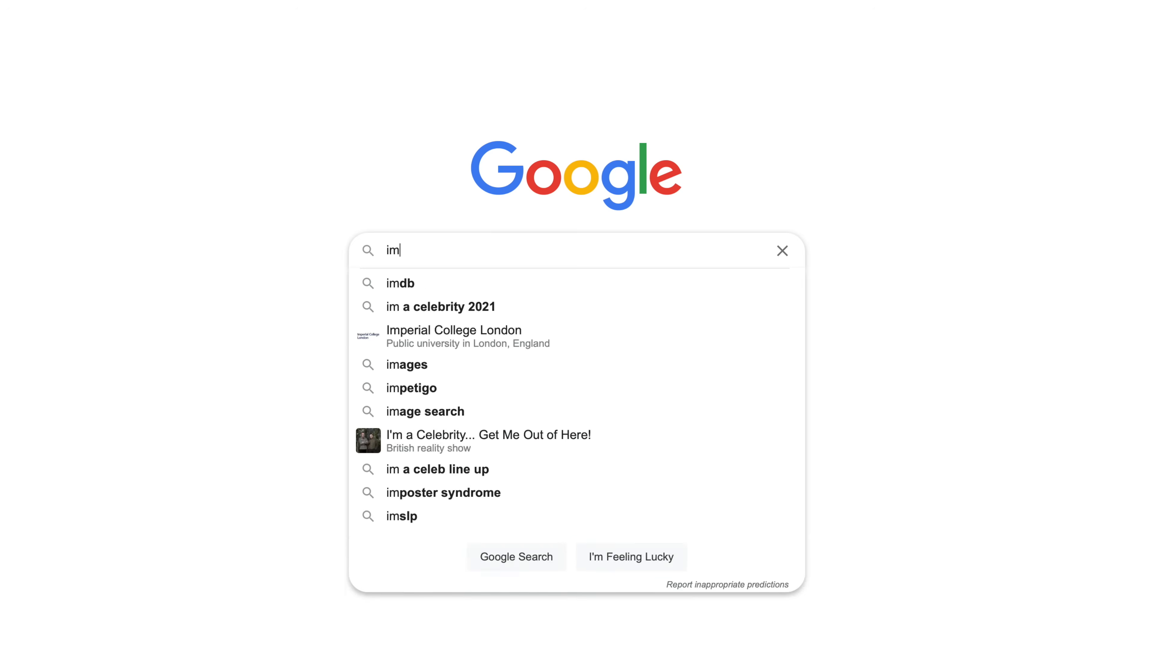
Enter "image to audio" as the Google search query
{"action": "type", "text": "age to"}
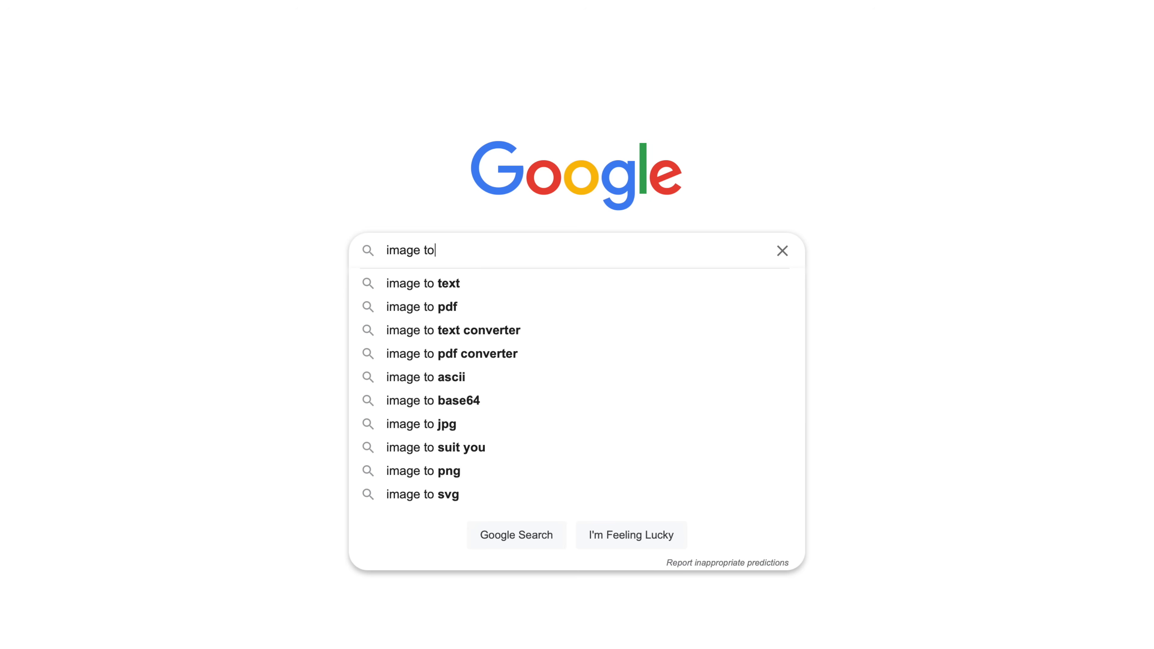
{"action": "type", "text": " audio"}
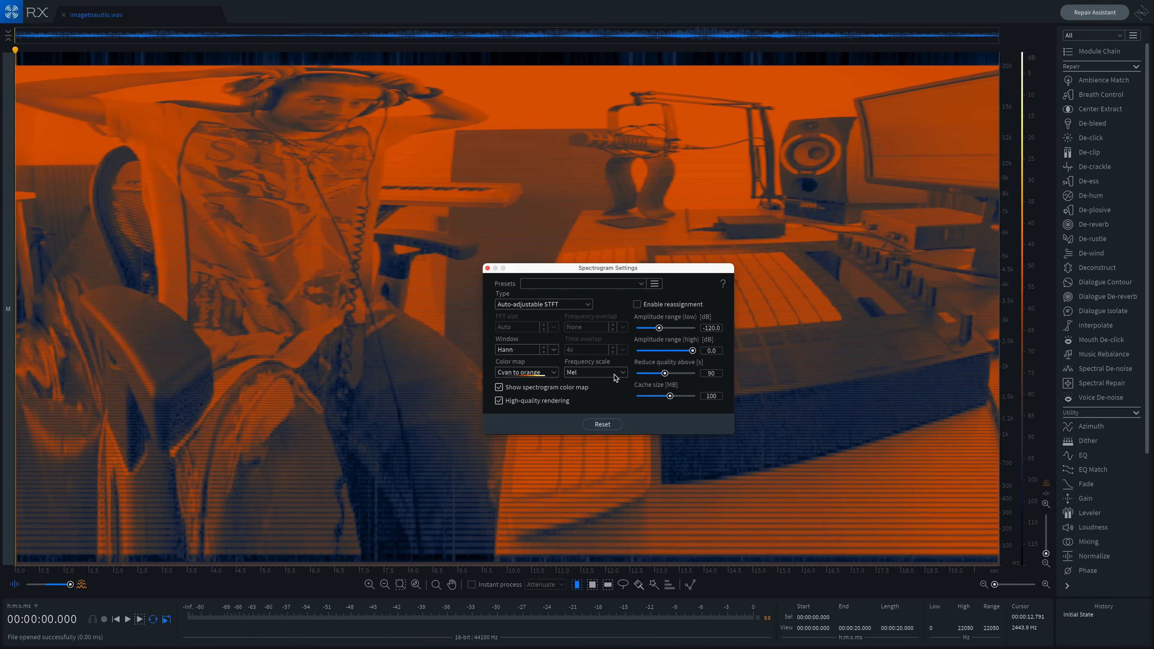
Open the frequency scale choices in RX's Spectrogram Settings
{"action": "left_click", "coordinate": [611, 385]}
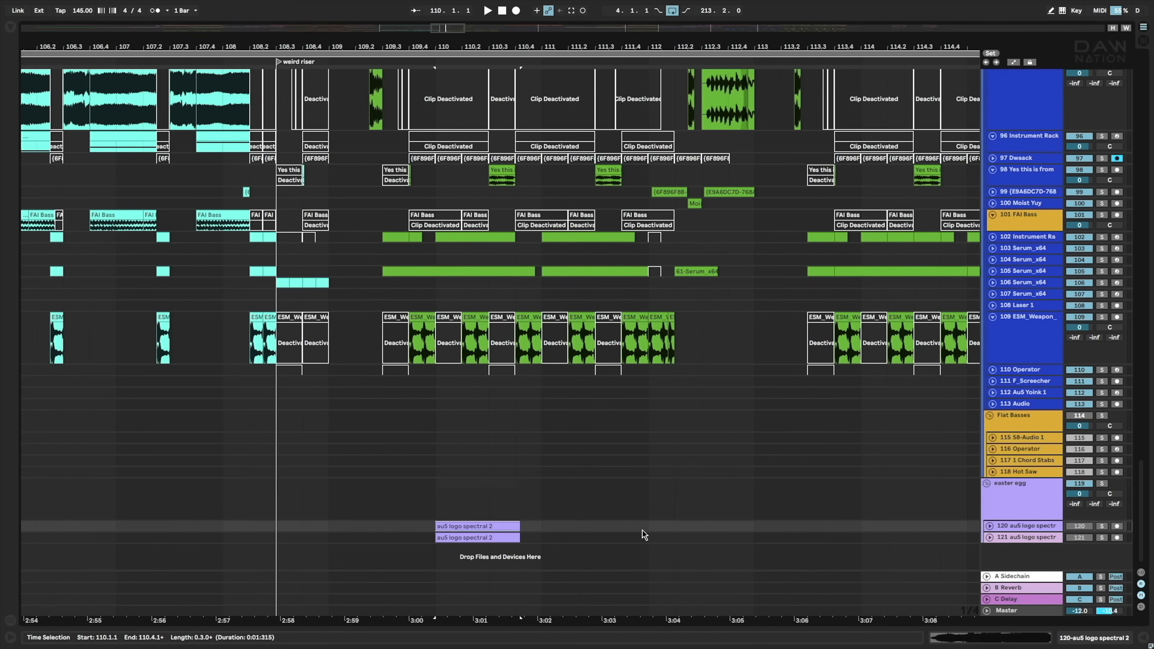
Select the Master track in Ableton Live and bring up its effects chain
{"action": "left_click", "coordinate": [1008, 578]}
{"action": "left_click", "coordinate": [1016, 608]}
{"action": "left_click", "coordinate": [1099, 641]}
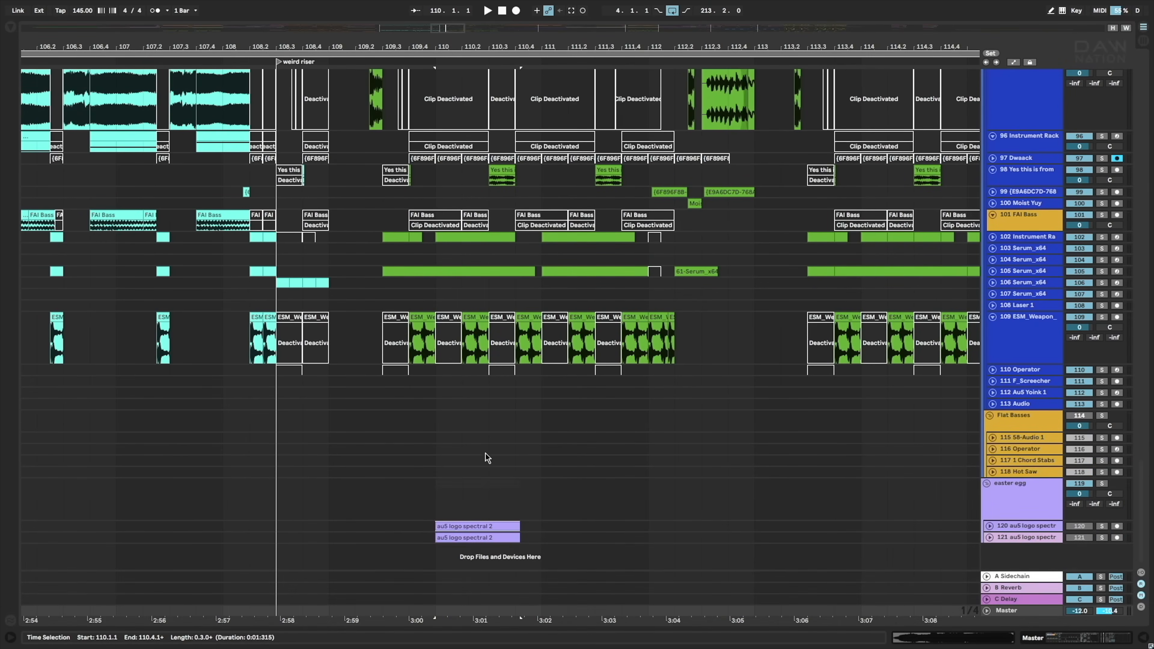
{"action": "scroll", "coordinate": [488, 457], "scroll_direction": "up", "scroll_amount": 15}
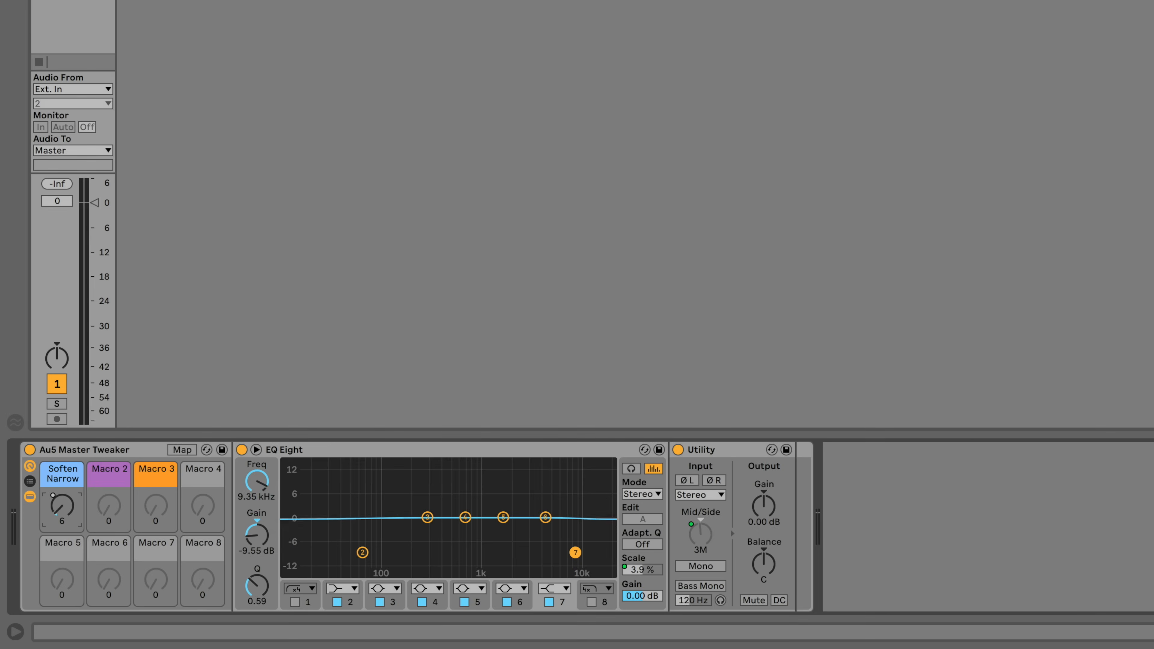
Turn up the Soften Narrow macro on the Au5 Master Tweaker rack
{"action": "left_click_drag", "start_coordinate": [62, 506], "coordinate": [61, 459]}
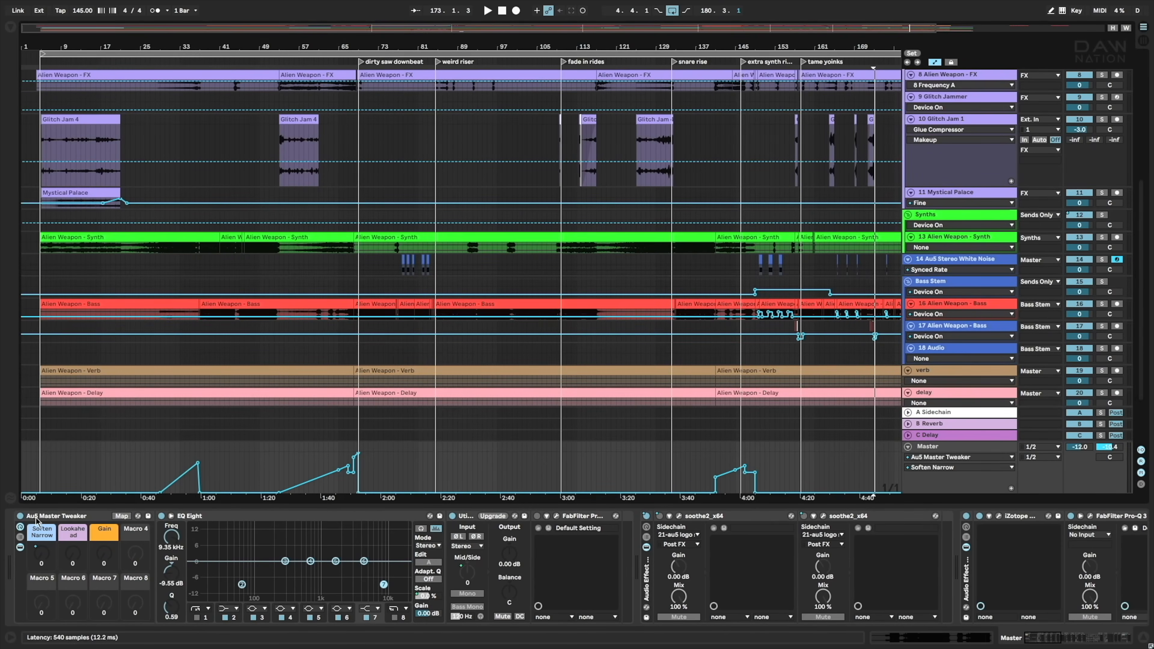
Try the Au5 Master Tweaker's Soften Narrow macro at 127 on the master and reset it to 0
{"action": "left_click", "coordinate": [36, 518]}
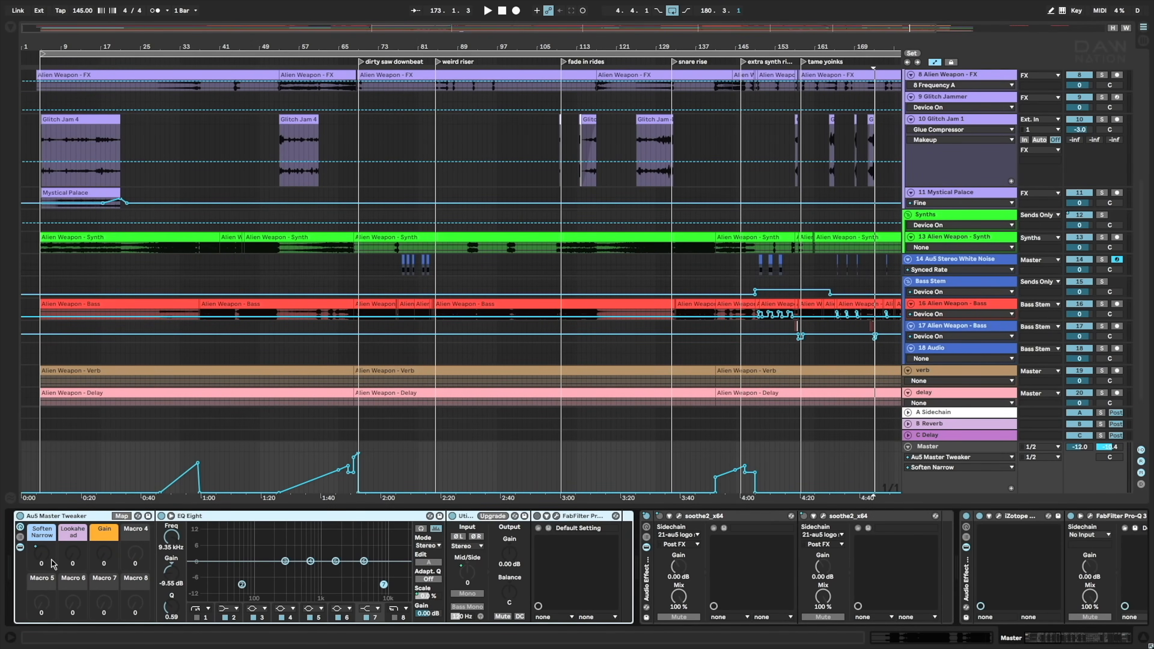
{"action": "left_click_drag", "start_coordinate": [42, 554], "coordinate": [42, 495]}
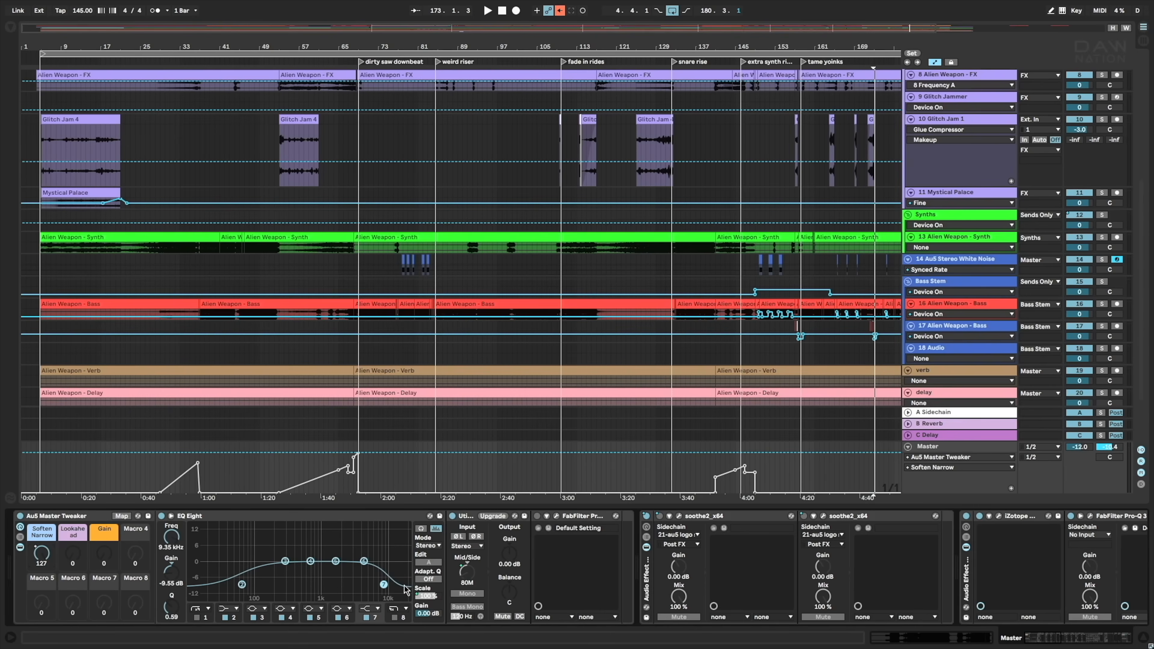
{"action": "right_click", "coordinate": [43, 559]}
{"action": "left_click", "coordinate": [109, 399]}
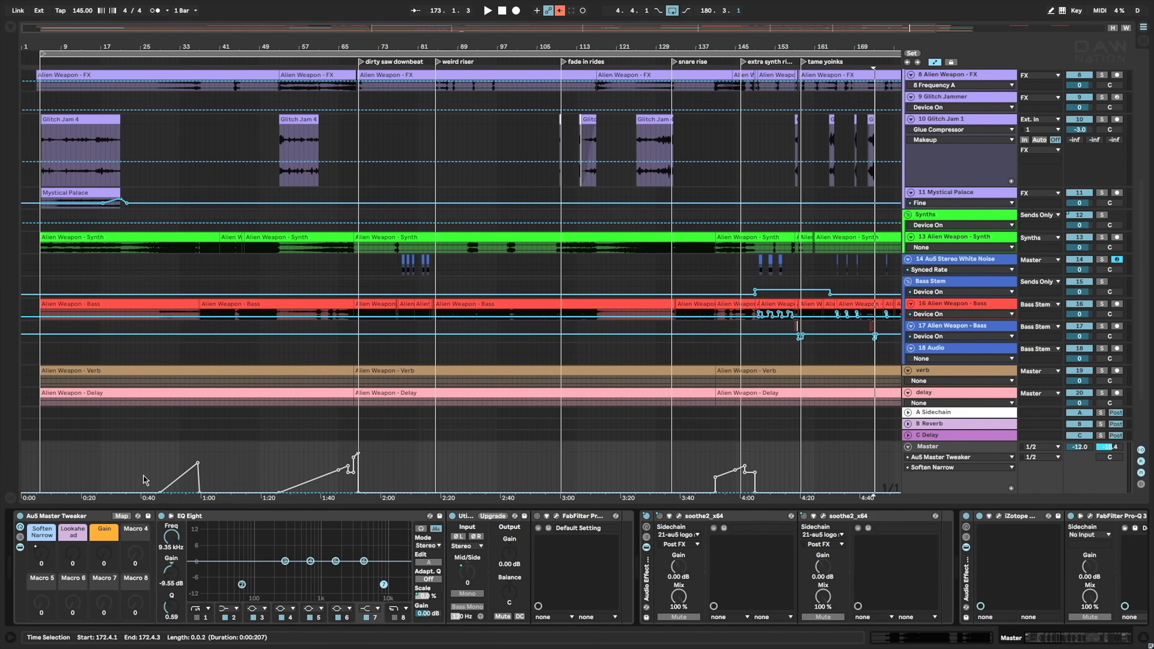
Examine the Master's Soften Narrow automation ramps leading into the dirty saw downbeat, placing the insert marker at 41.1.1
{"action": "left_click_drag", "start_coordinate": [155, 477], "coordinate": [178, 475]}
{"action": "left_click", "coordinate": [220, 472]}
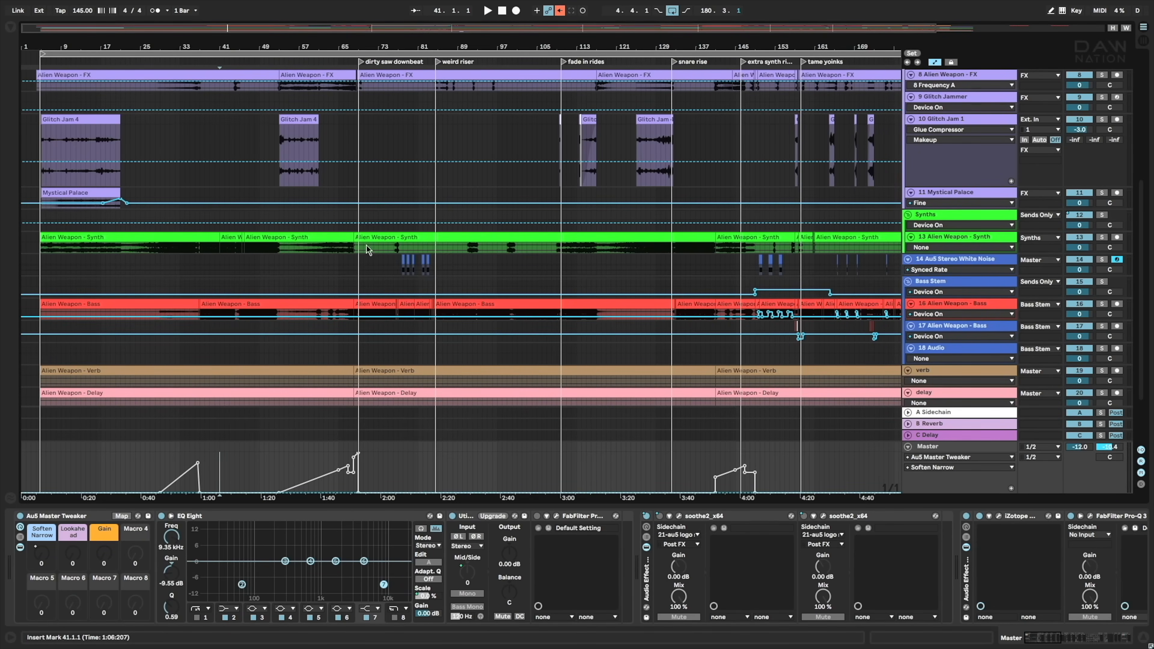
{"action": "left_click_drag", "start_coordinate": [347, 46], "coordinate": [135, 541]}
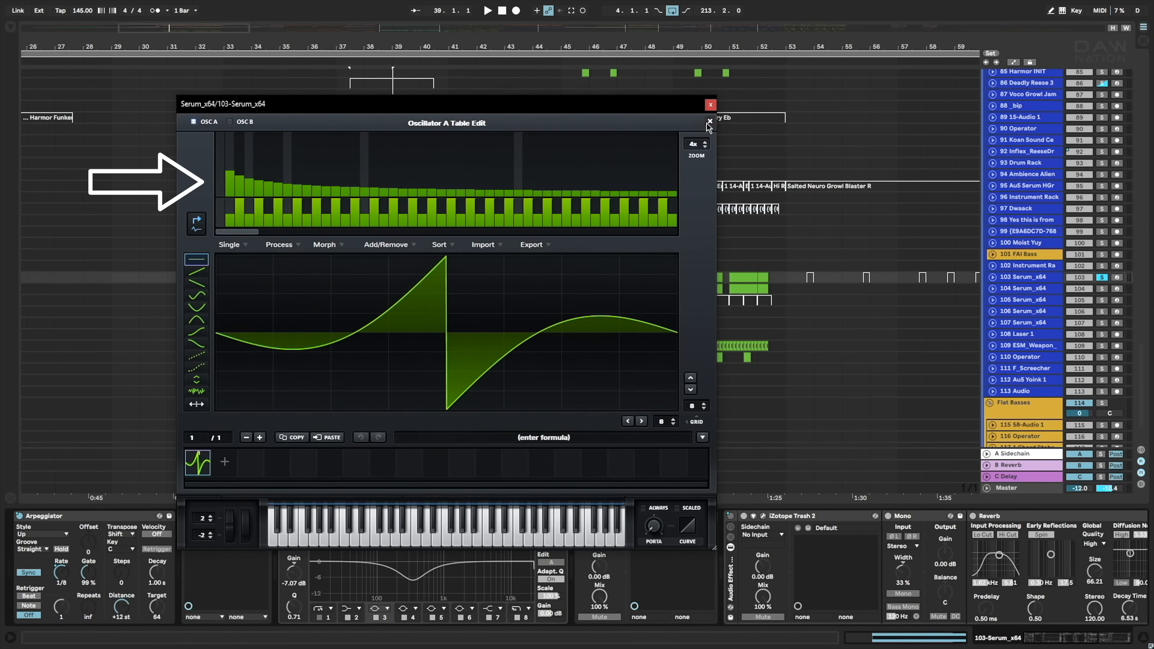
Close Serum's Oscillator A wavetable editor
{"action": "left_click", "coordinate": [709, 122]}
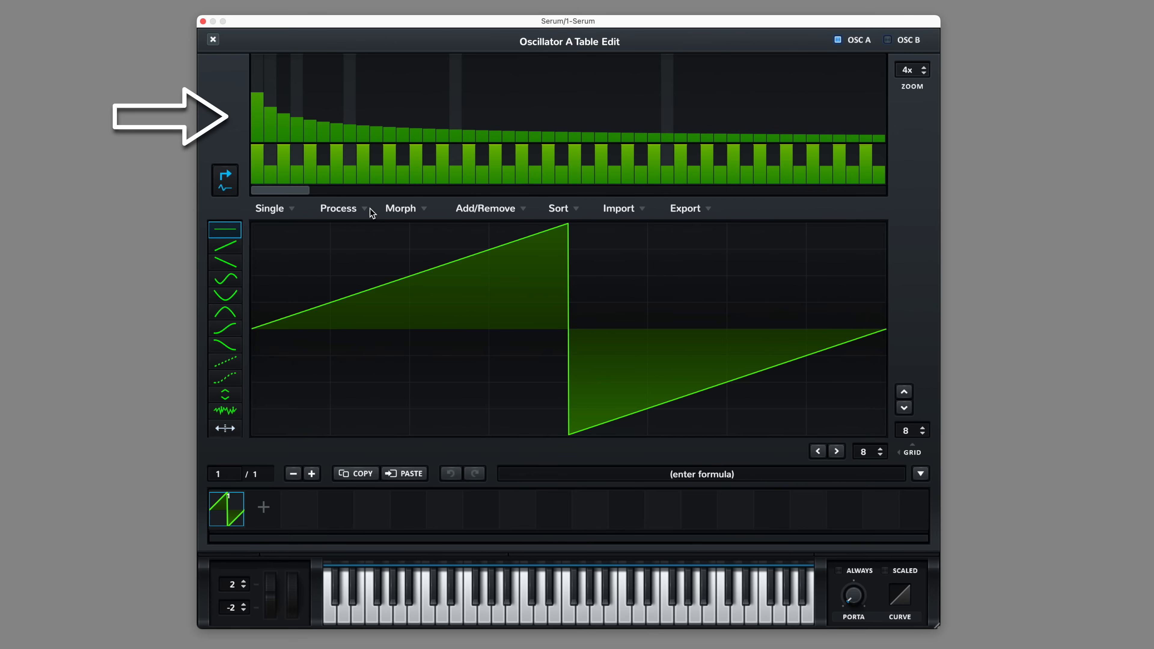
Remove the fundamental from Oscillator A's saw wavetable with the HPF process and enable Serum's Sub oscillator
{"action": "left_click", "coordinate": [365, 210]}
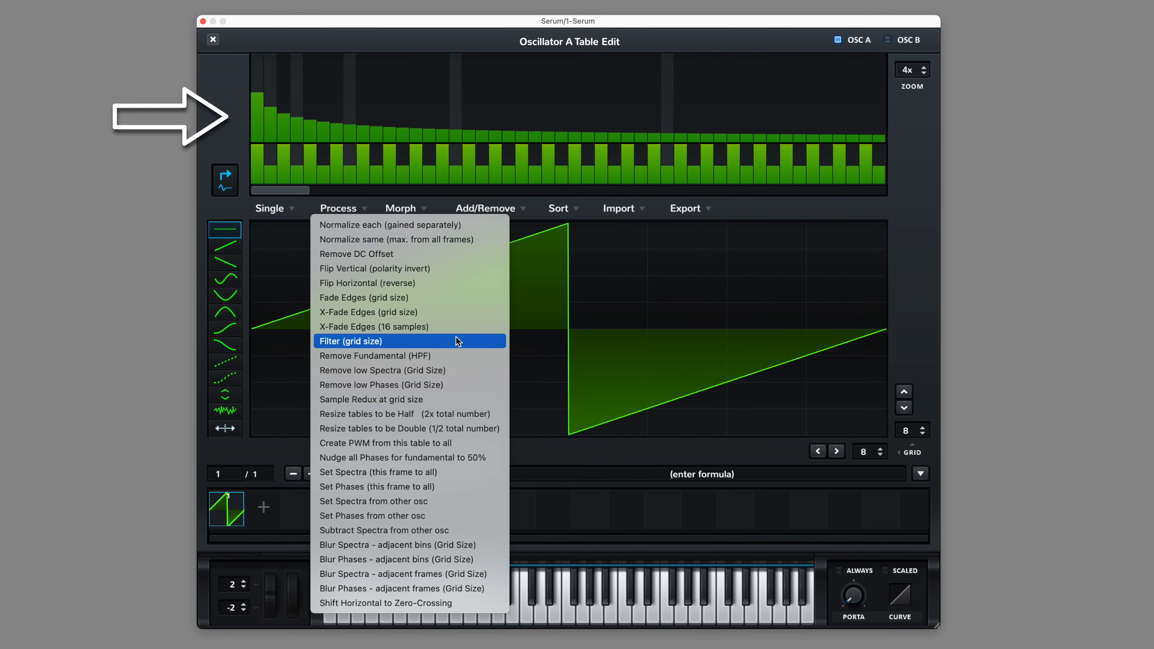
{"action": "left_click", "coordinate": [457, 359]}
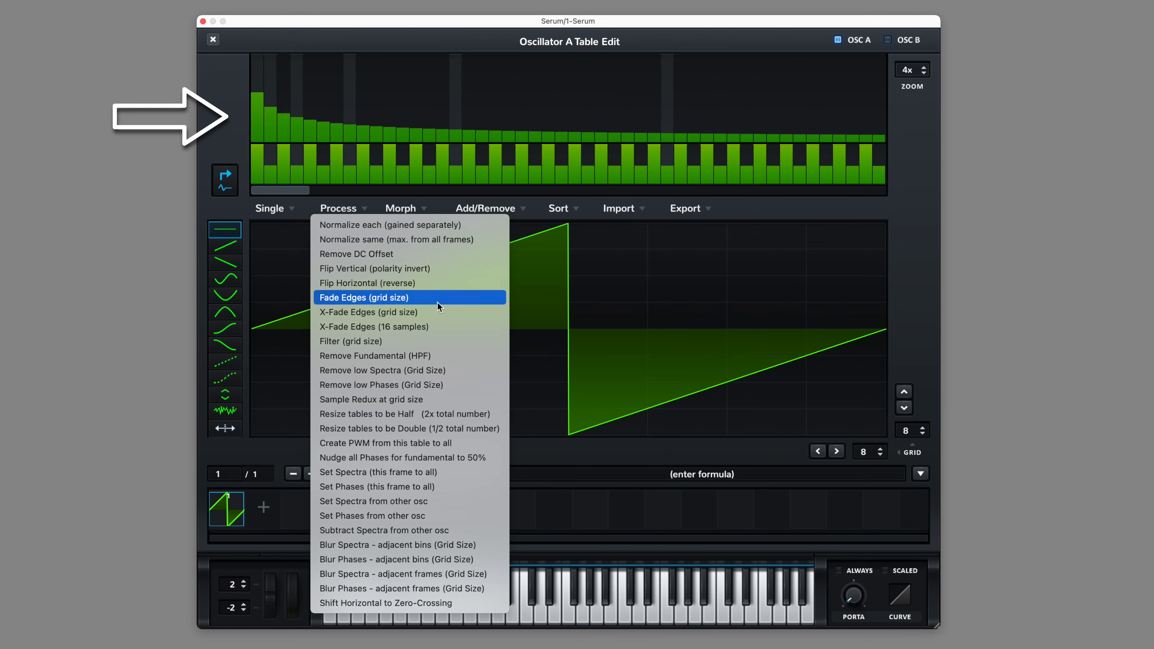
{"action": "left_click", "coordinate": [456, 357]}
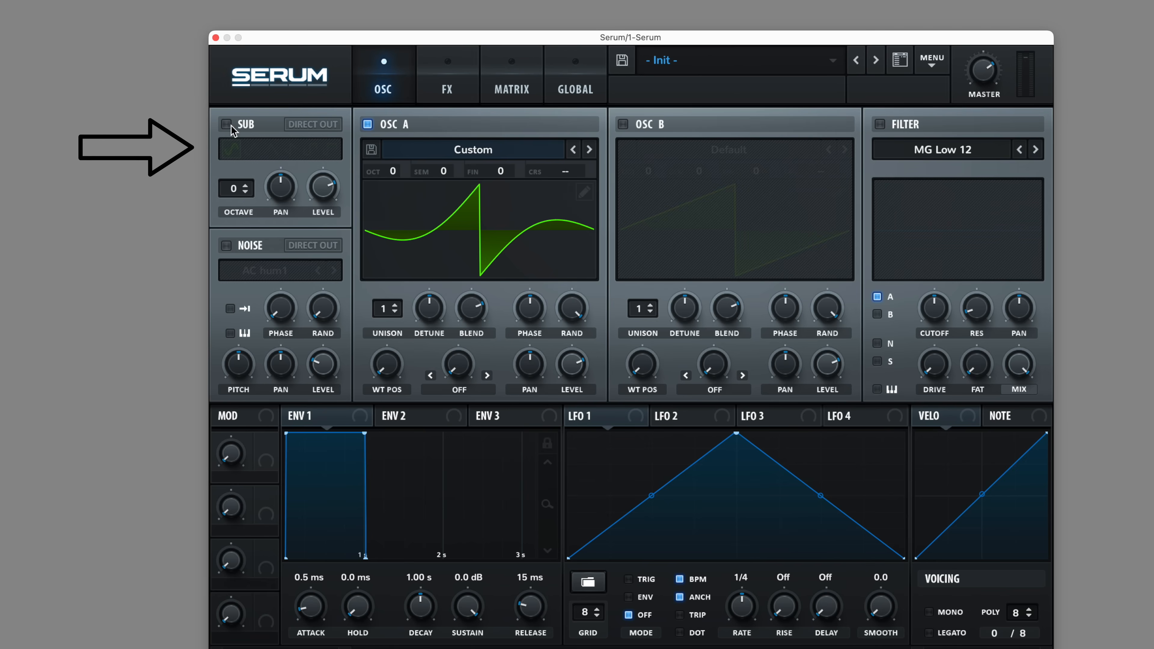
{"action": "left_click", "coordinate": [226, 124]}
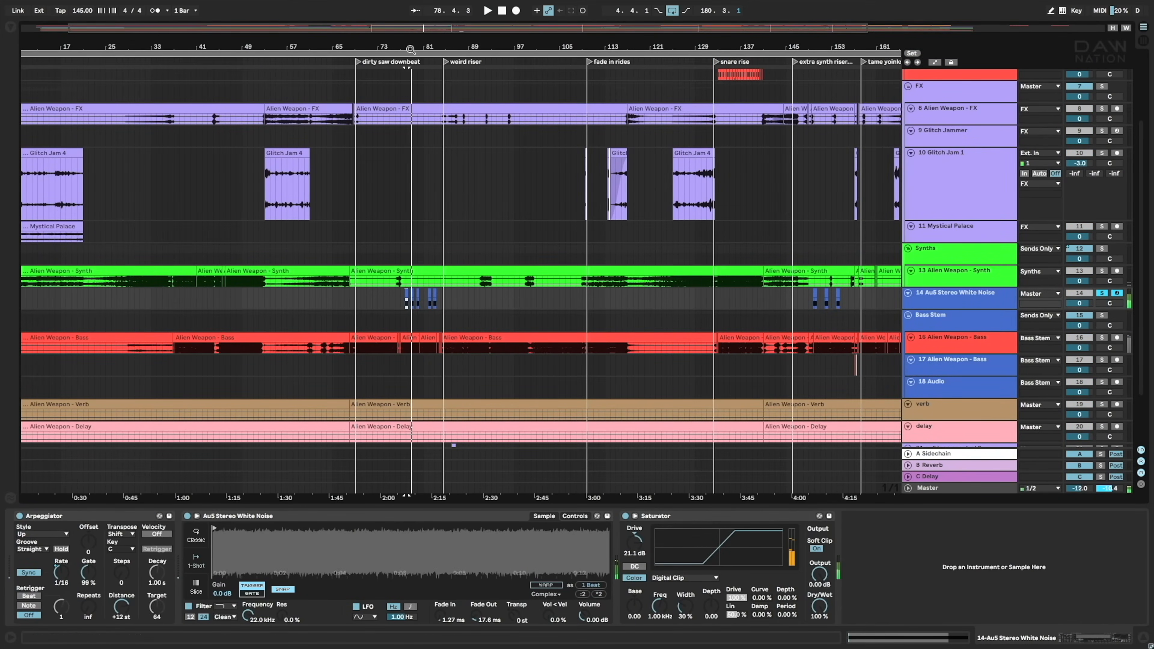
Stop playback around bar 78 and unsolo the Au5 Stereo White Noise track
{"action": "left_click_drag", "start_coordinate": [407, 43], "coordinate": [738, 507]}
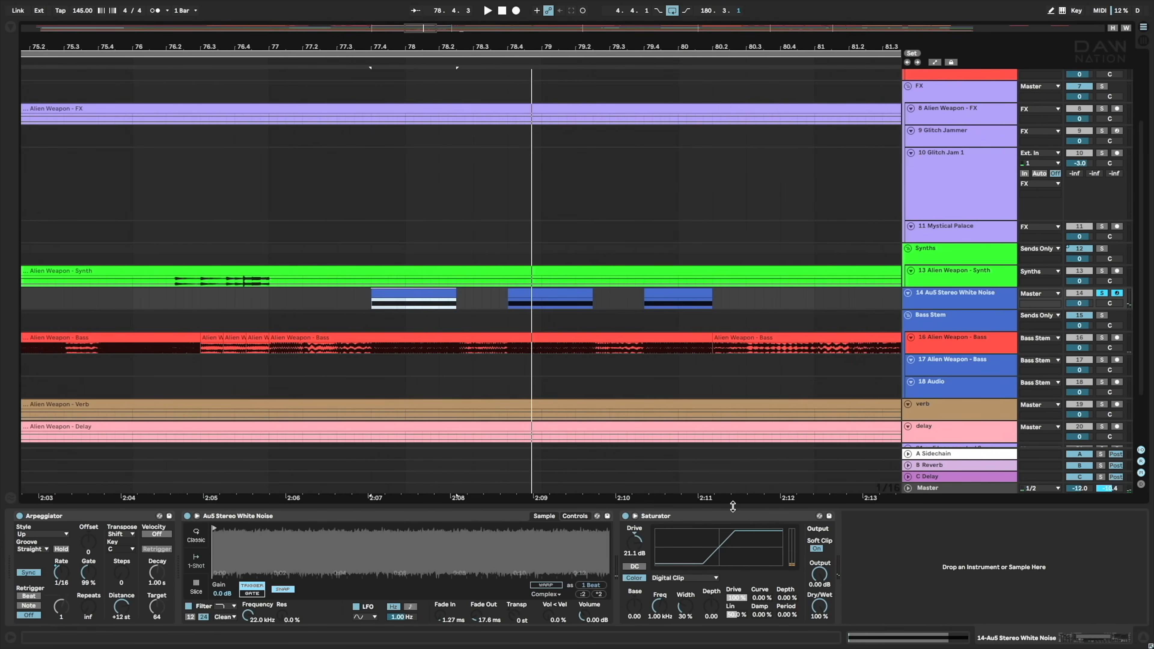
{"action": "key", "text": "space"}
{"action": "key", "text": "s"}
{"action": "left_click", "coordinate": [347, 303]}
{"action": "left_click", "coordinate": [269, 302]}
Play the Alien Weapon - Bass track soloed from 77.4.1
{"action": "left_click", "coordinate": [372, 350]}
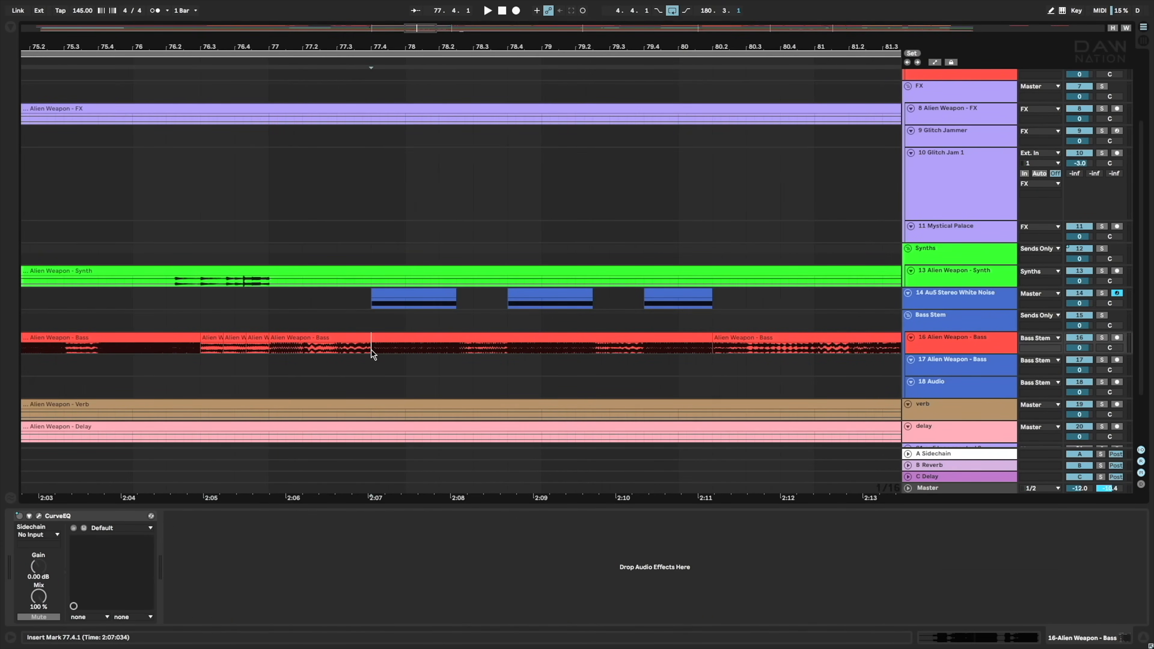
{"action": "key", "text": "space"}
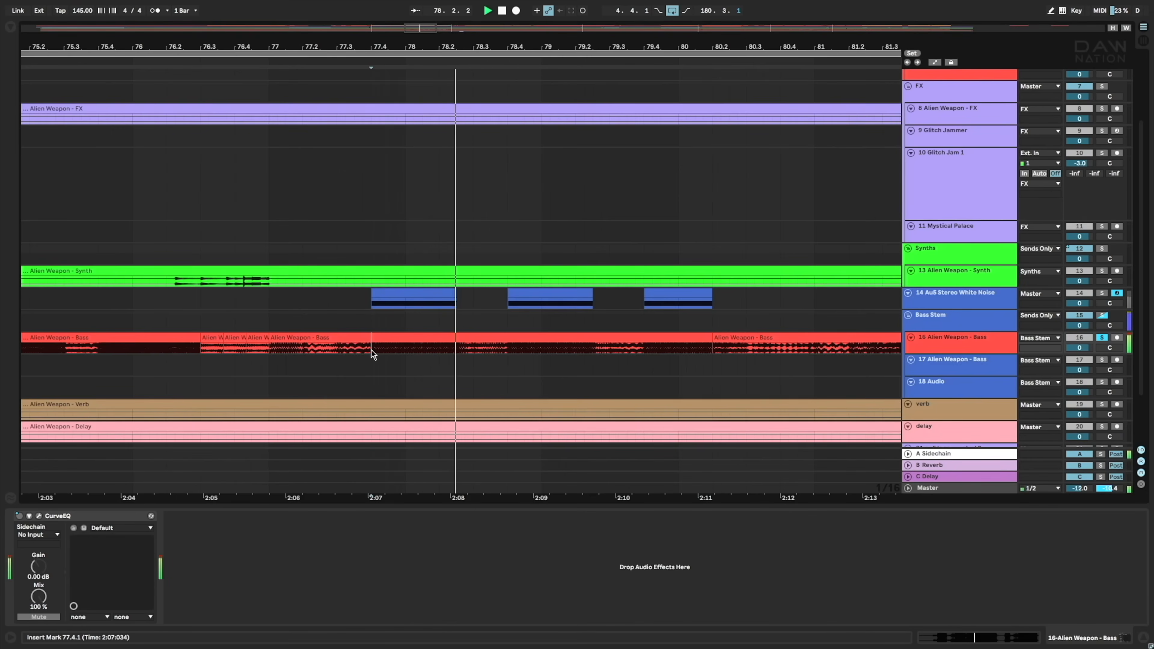
{"action": "key", "text": "space"}
Play the Au5 Stereo White Noise track soloed, add the Bass Stem group, and clear both solos
{"action": "left_click", "coordinate": [922, 298]}
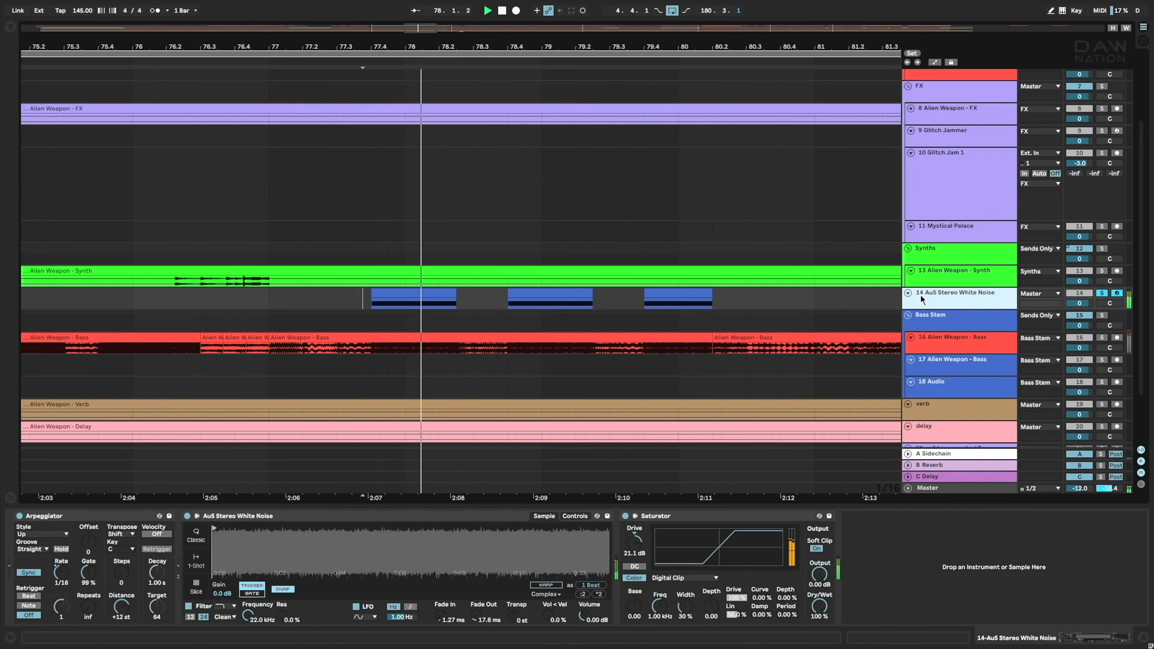
{"action": "left_click", "coordinate": [943, 320]}
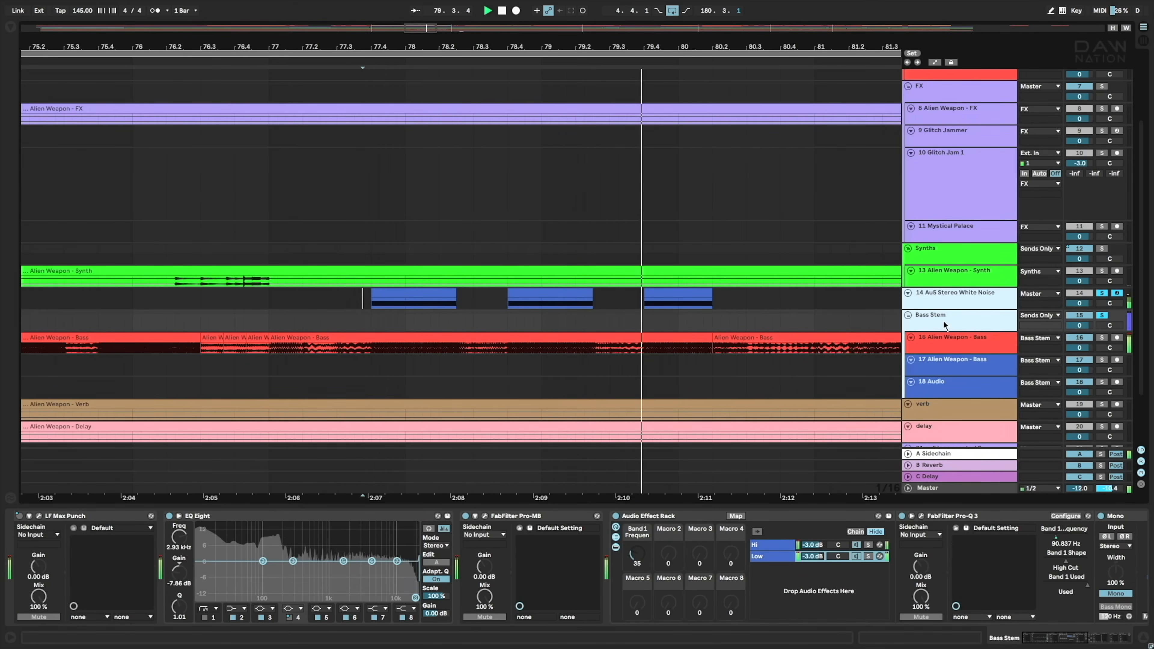
{"action": "key", "text": "space"}
{"action": "key", "text": "s"}
Play the Alien Weapon - Bass track soloed from 149.4.3, after the extra synth riser layer marker
{"action": "left_click_drag", "start_coordinate": [625, 46], "coordinate": [350, 1]}
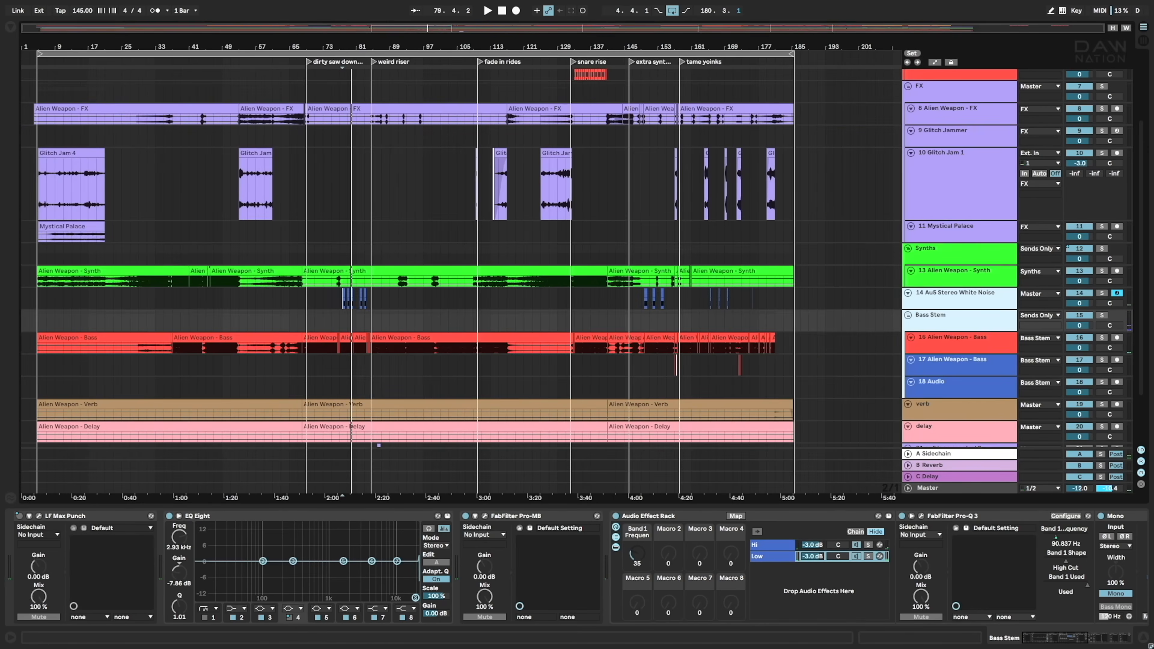
{"action": "left_click_drag", "start_coordinate": [652, 58], "coordinate": [559, 311]}
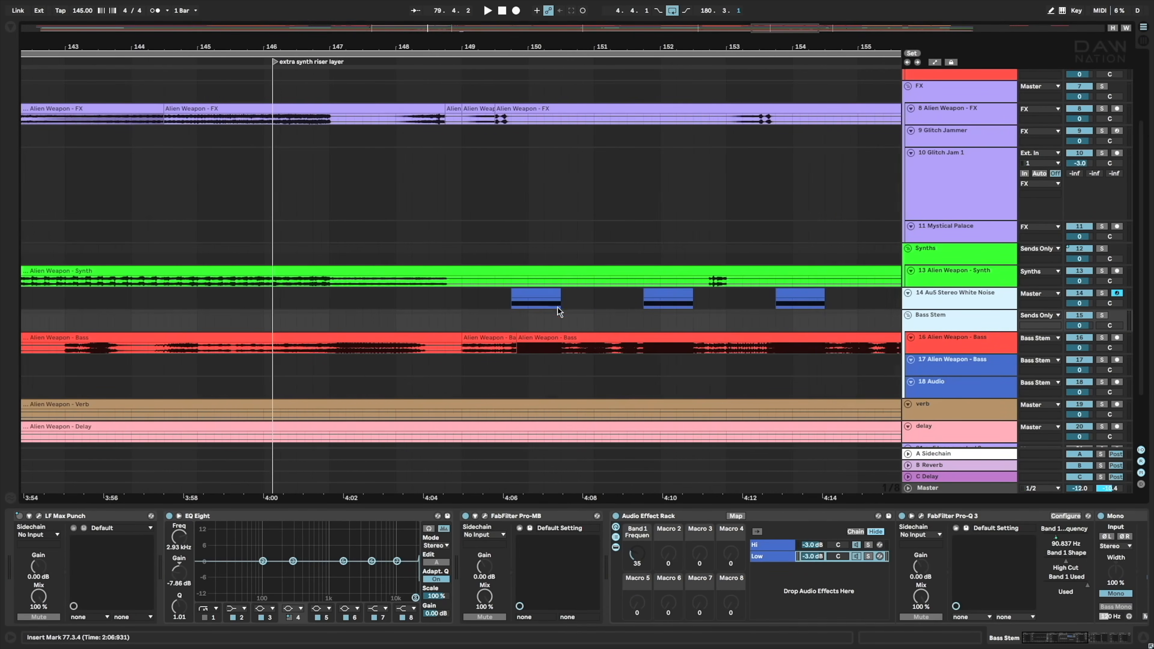
{"action": "left_click", "coordinate": [518, 350]}
{"action": "key", "text": "s"}
{"action": "key", "text": "space"}
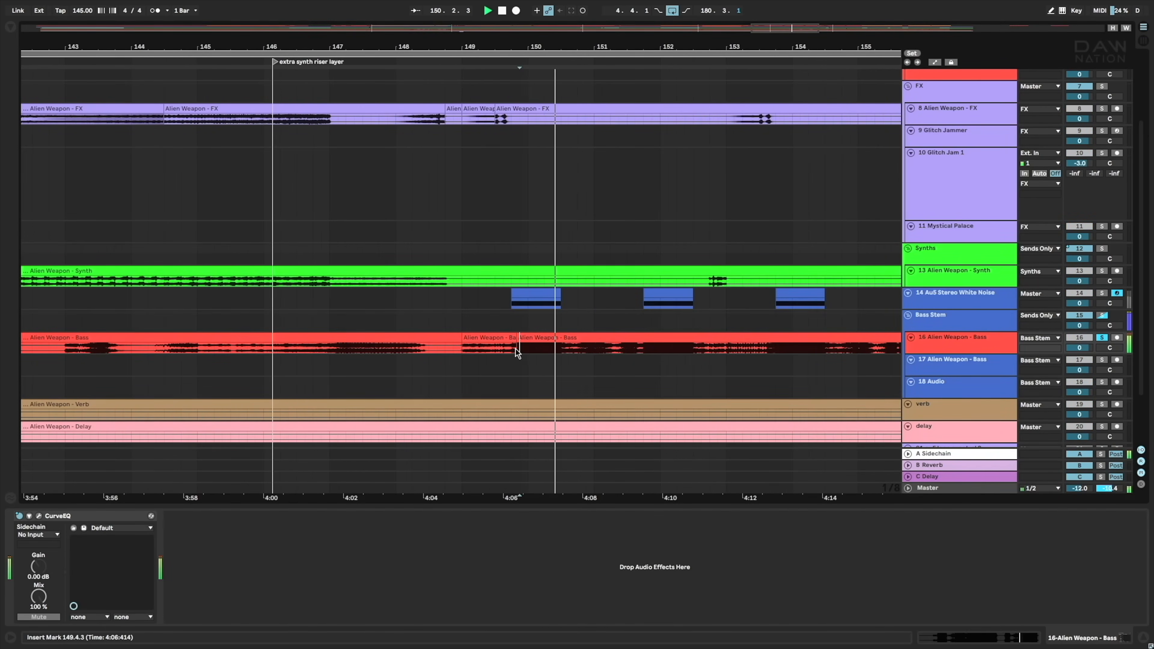
Play the Au5 Stereo White Noise and Alien Weapon - Bass tracks soloed together from 149.3.3
{"action": "left_click", "coordinate": [948, 338]}
{"action": "key", "text": "s"}
{"action": "left_click", "coordinate": [502, 302]}
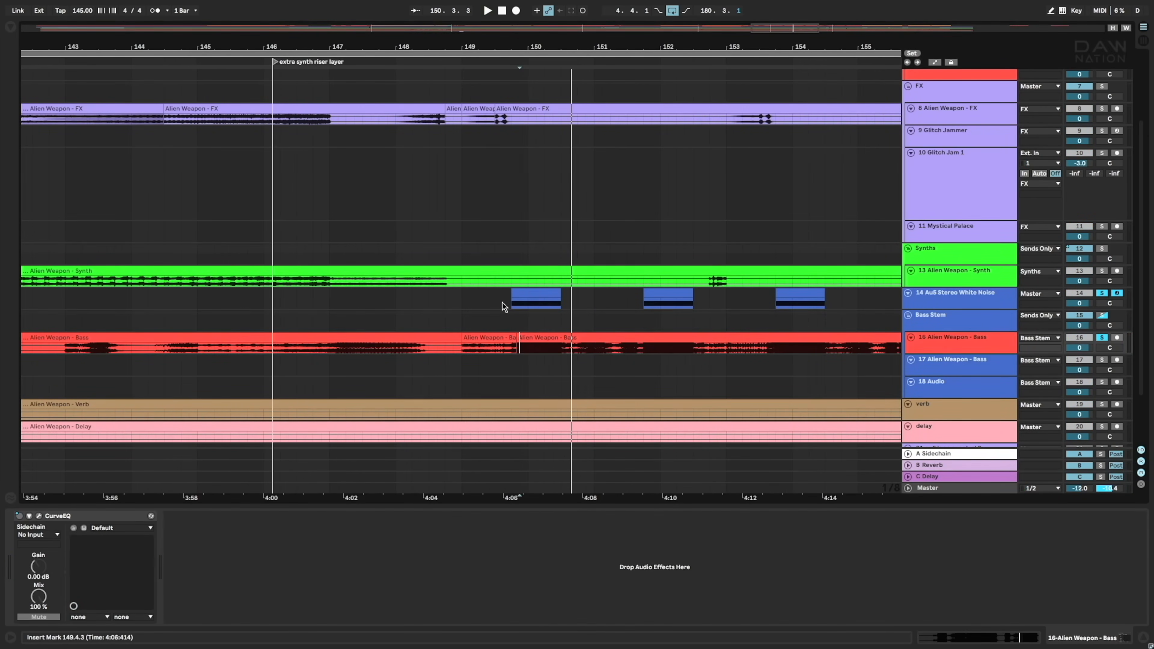
{"action": "key", "text": "s"}
{"action": "key", "text": "space"}
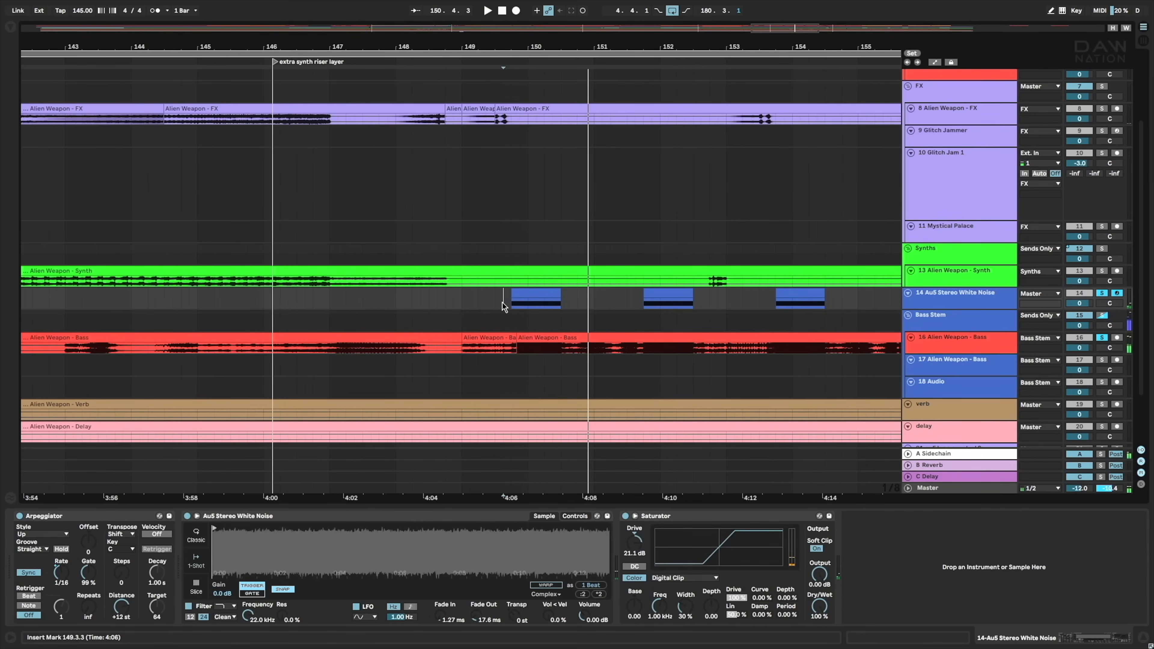
{"action": "left_click_drag", "start_coordinate": [221, 561], "coordinate": [289, 573]}
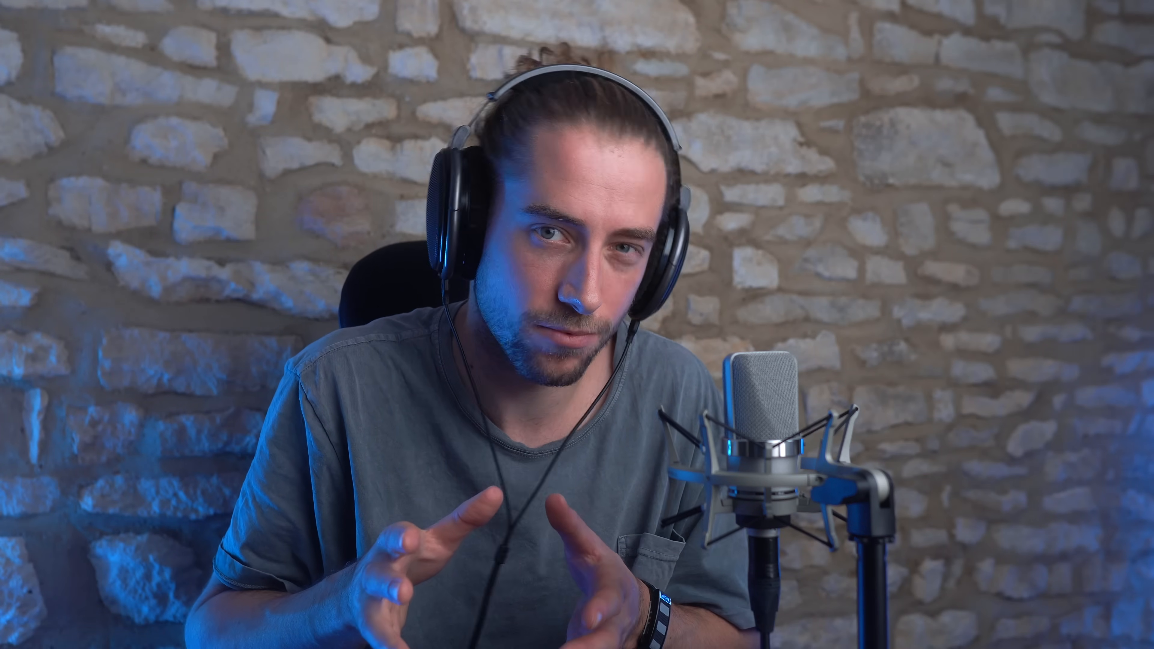
Audition the samples in the Punchy transients folder one after another, starting with punchy transient 02.wav
{"action": "key", "text": "Down"}
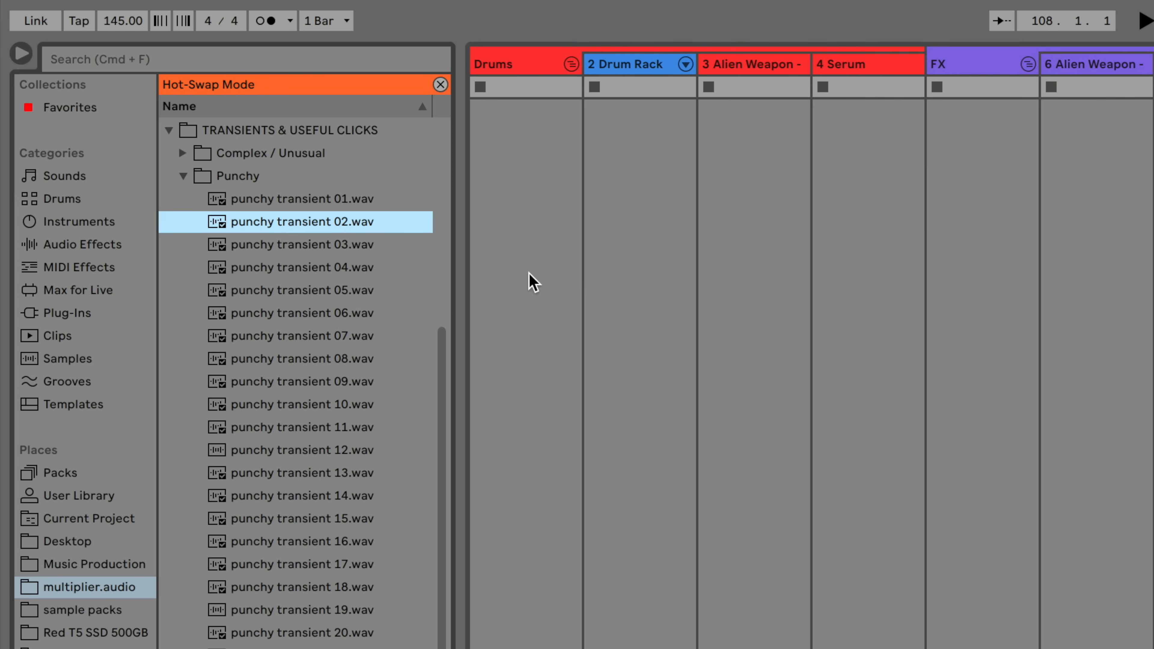
{"action": "key", "text": "Down"}
{"action": "key", "text": "Down"}
{"action": "key", "text": "Down"}
{"action": "key", "text": "Down"}
{"action": "key", "text": "Down"}
{"action": "key", "text": "Down"}
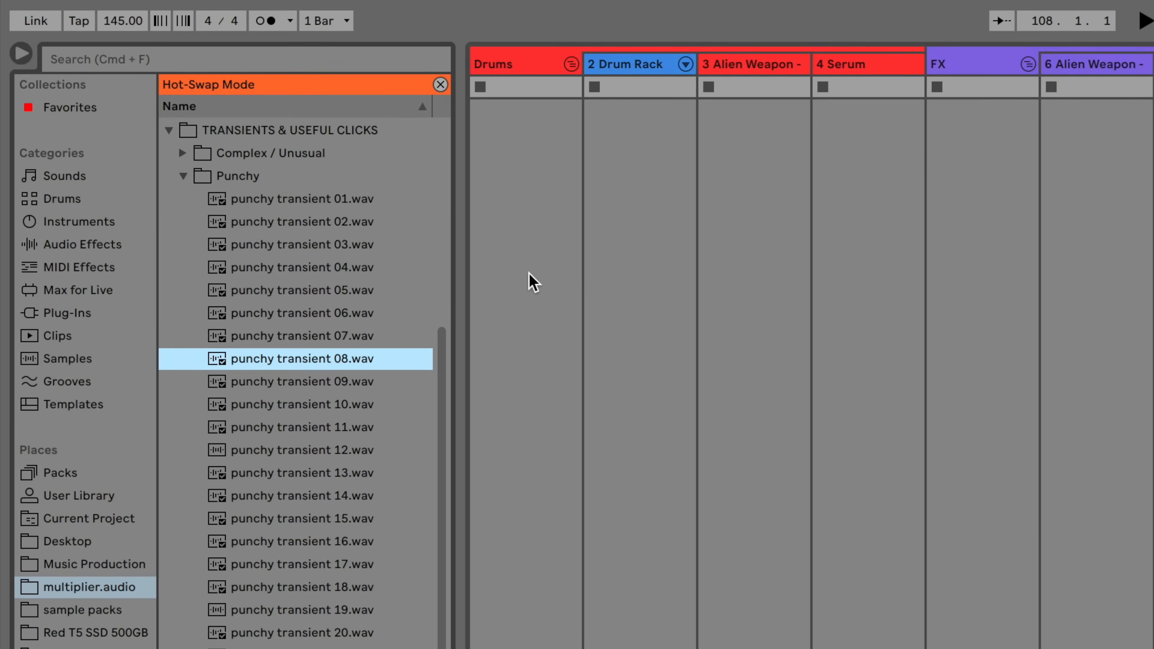
{"action": "key", "text": "Down"}
{"action": "key", "text": "Down"}
{"action": "key", "text": "Down"}
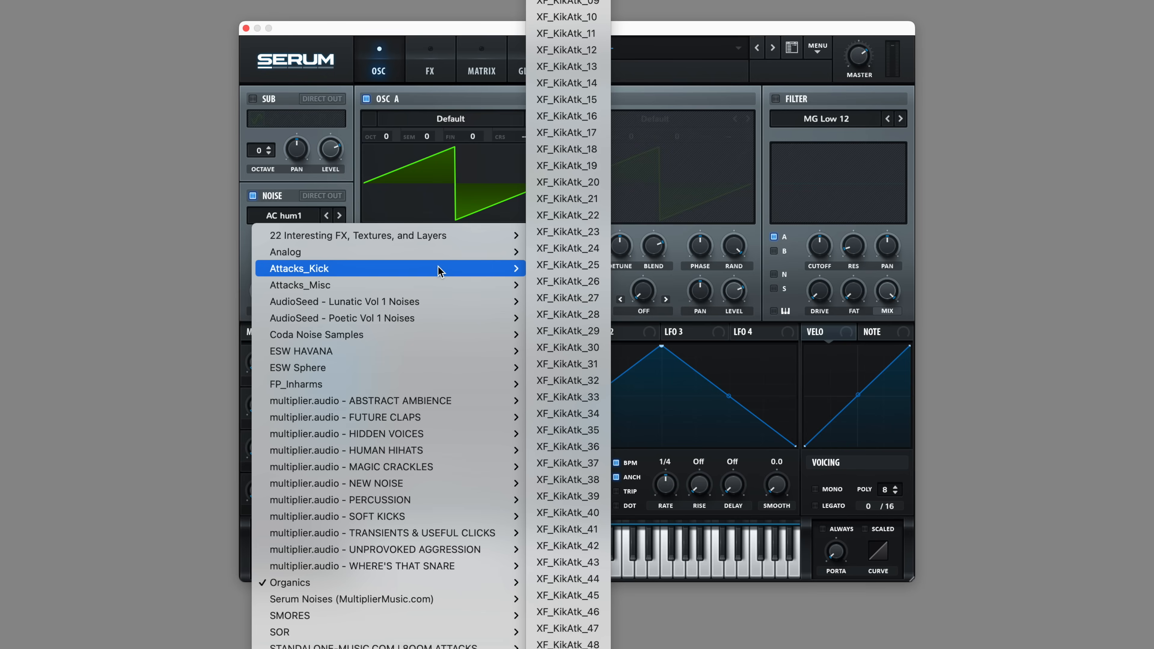
{"action": "mouse_move", "coordinate": [451, 288]}
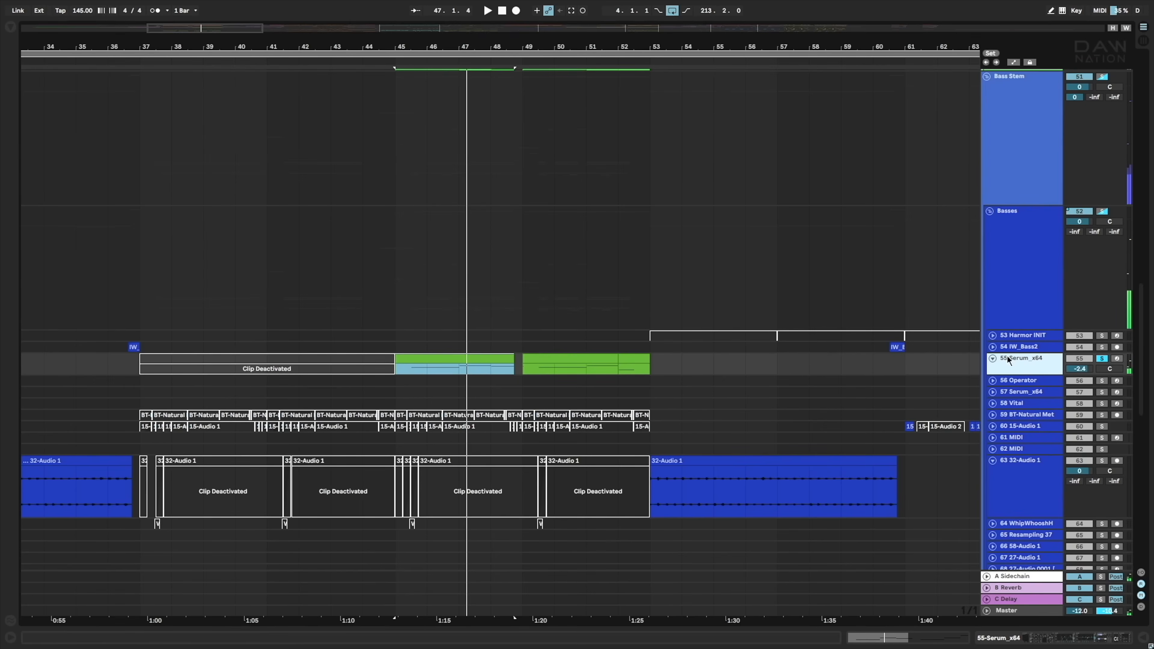
Play the arrangement from bar 45 and solo track 55 Serum_x64 during playback
{"action": "key", "text": "space"}
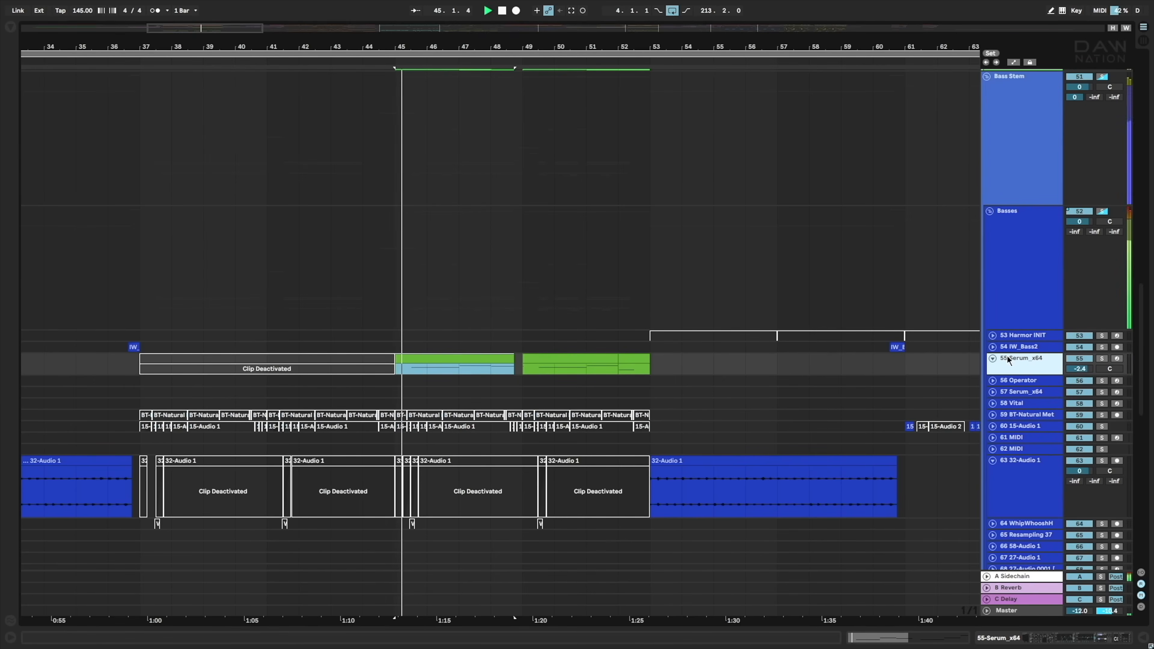
{"action": "key", "text": "s"}
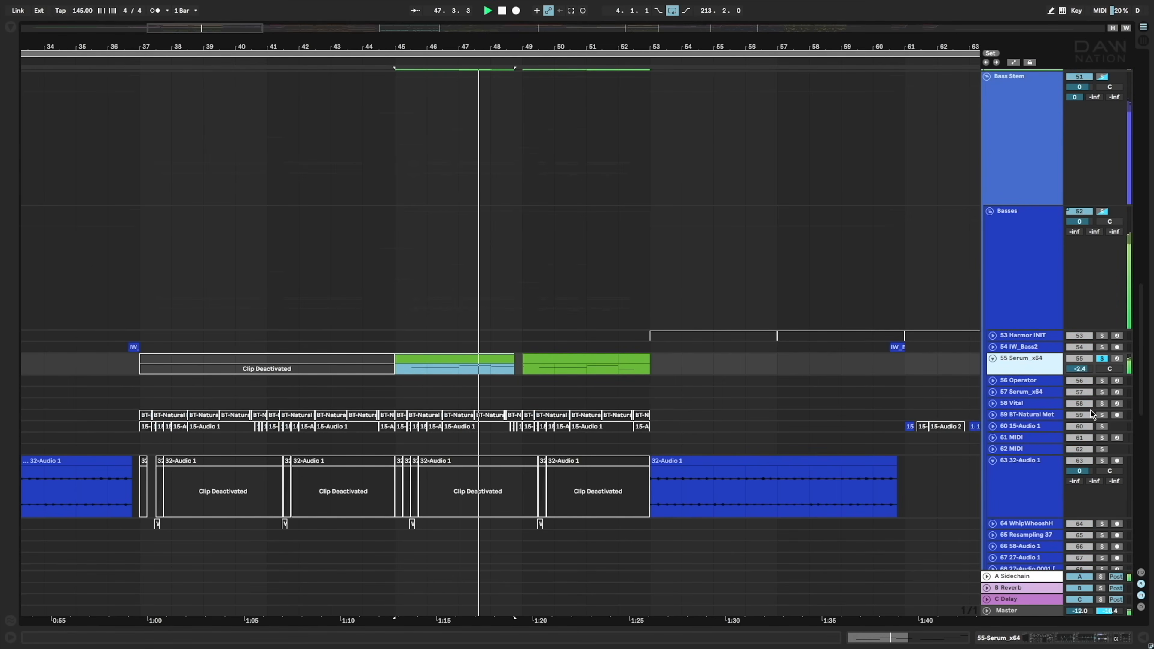
{"action": "key", "text": "space"}
{"action": "left_click", "coordinate": [1092, 640]}
{"action": "left_click_drag", "start_coordinate": [1088, 639], "coordinate": [476, 599]}
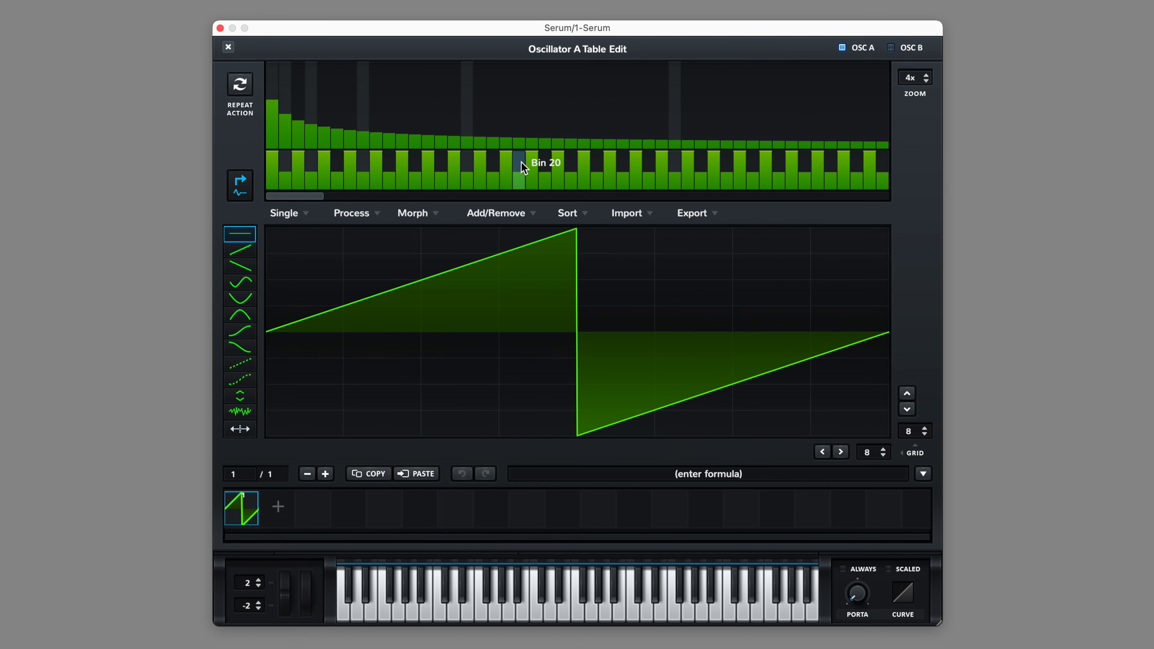
Randomize all FFT phases of the saw wavetable in the Oscillator A table editor
{"action": "right_click", "coordinate": [521, 162]}
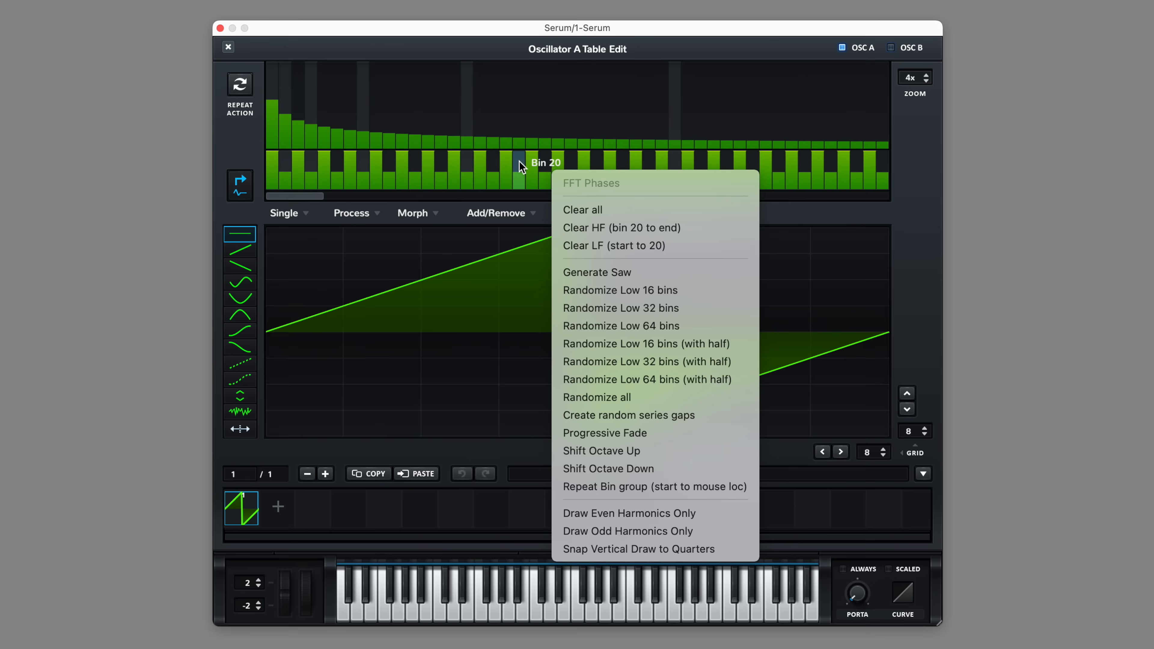
{"action": "left_click", "coordinate": [645, 398]}
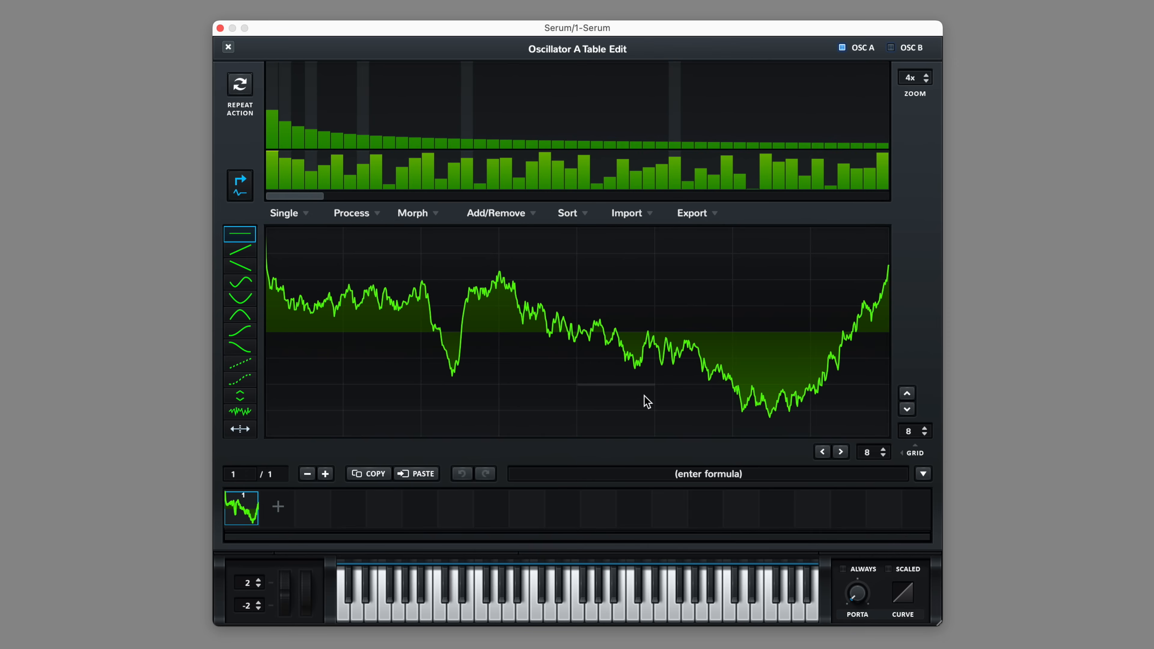
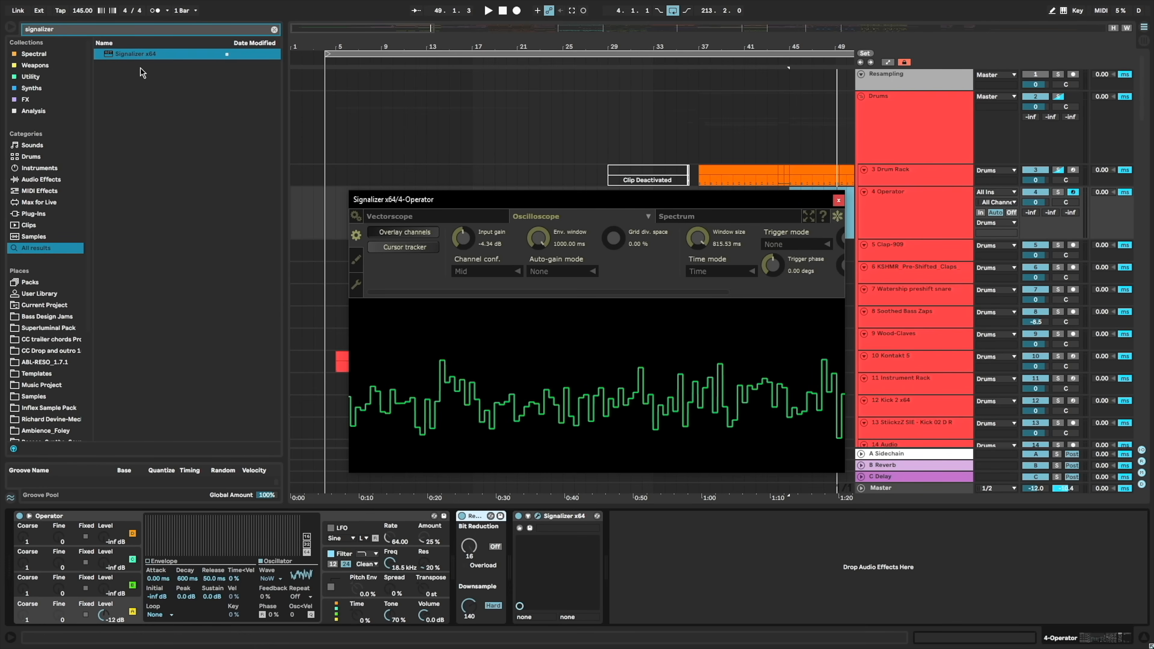
Search the browser for "eq" and insert EQ Eight directly before Signalizer on the 4 Operator track
{"action": "left_click", "coordinate": [115, 31]}
{"action": "type", "text": "eq"}
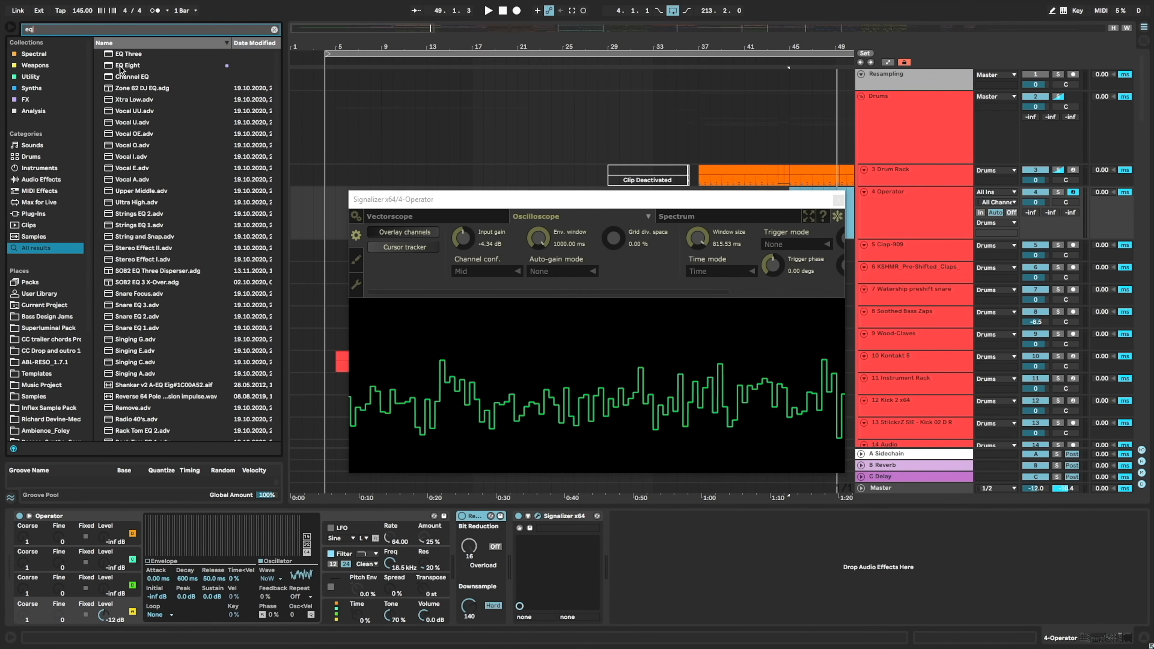
{"action": "left_click_drag", "start_coordinate": [120, 66], "coordinate": [508, 536]}
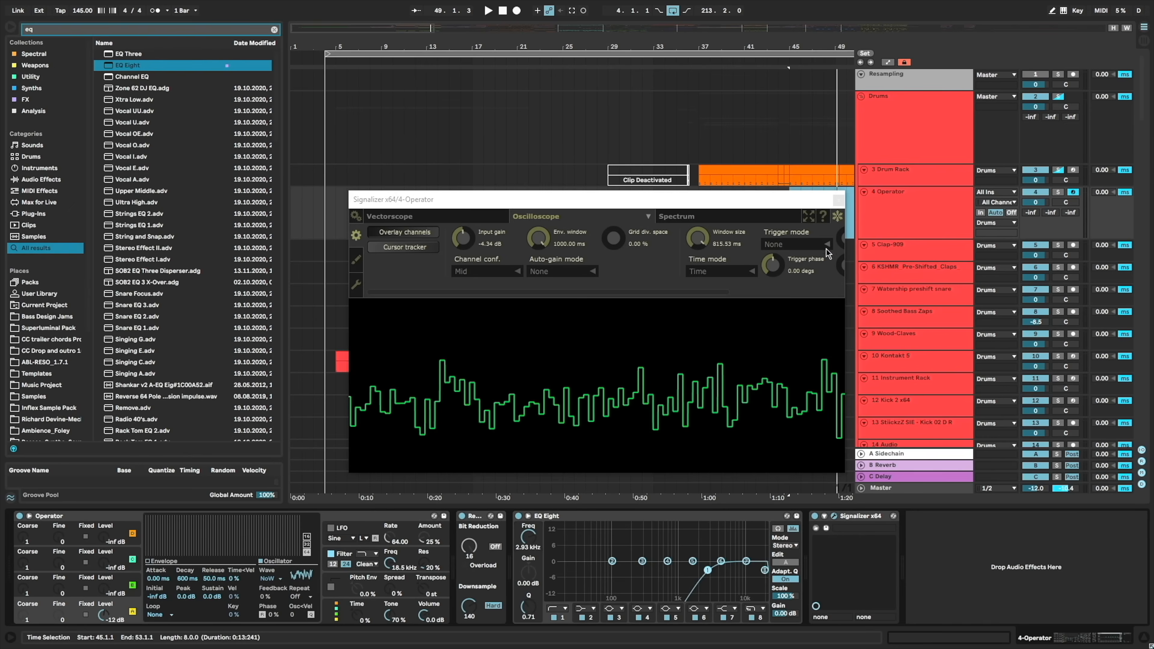
{"action": "left_click", "coordinate": [837, 216]}
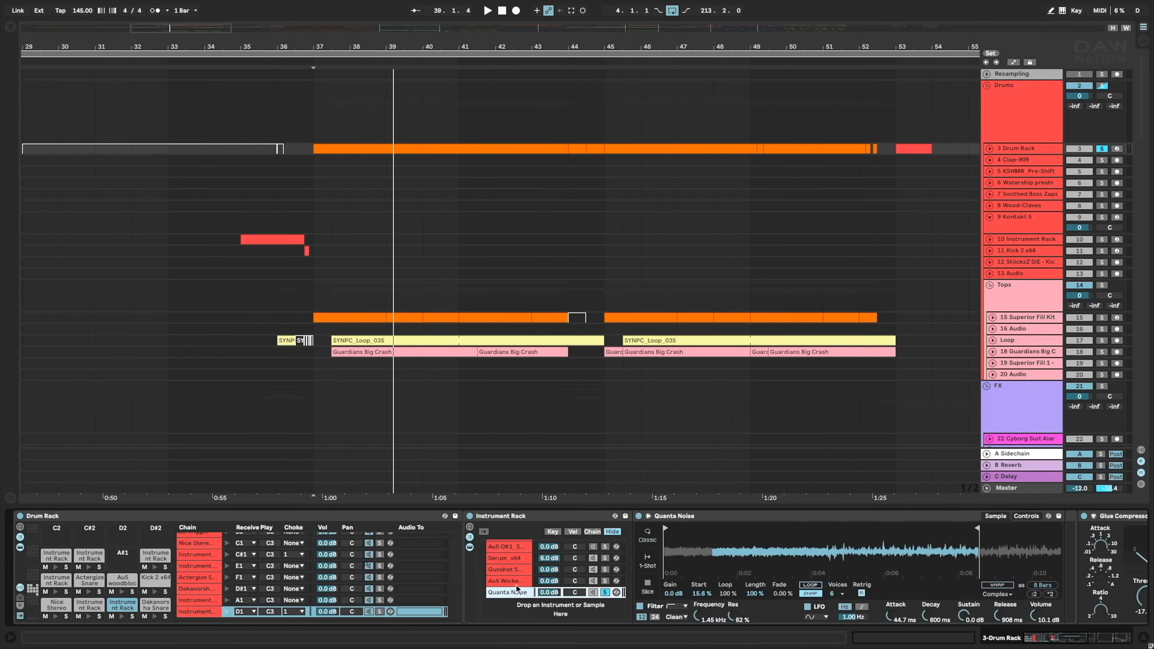
Select the Quanta Noise chain in the Instrument Rack and play the Drum Rack track
{"action": "left_click", "coordinate": [514, 593]}
{"action": "key", "text": "space"}
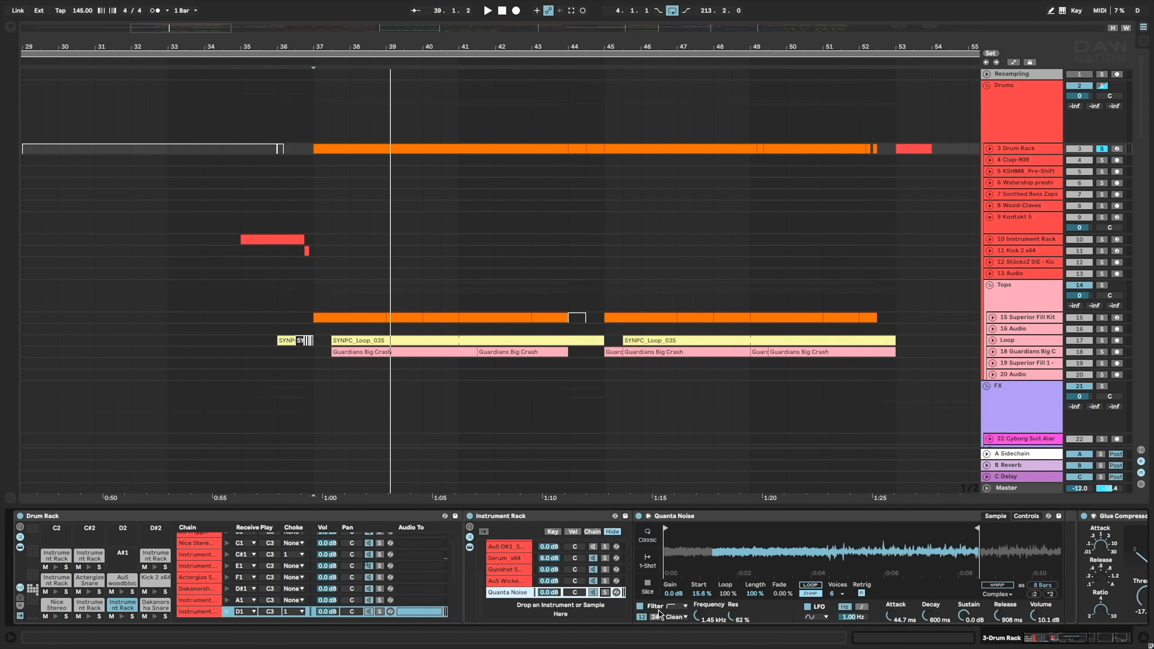
{"action": "left_click", "coordinate": [859, 506]}
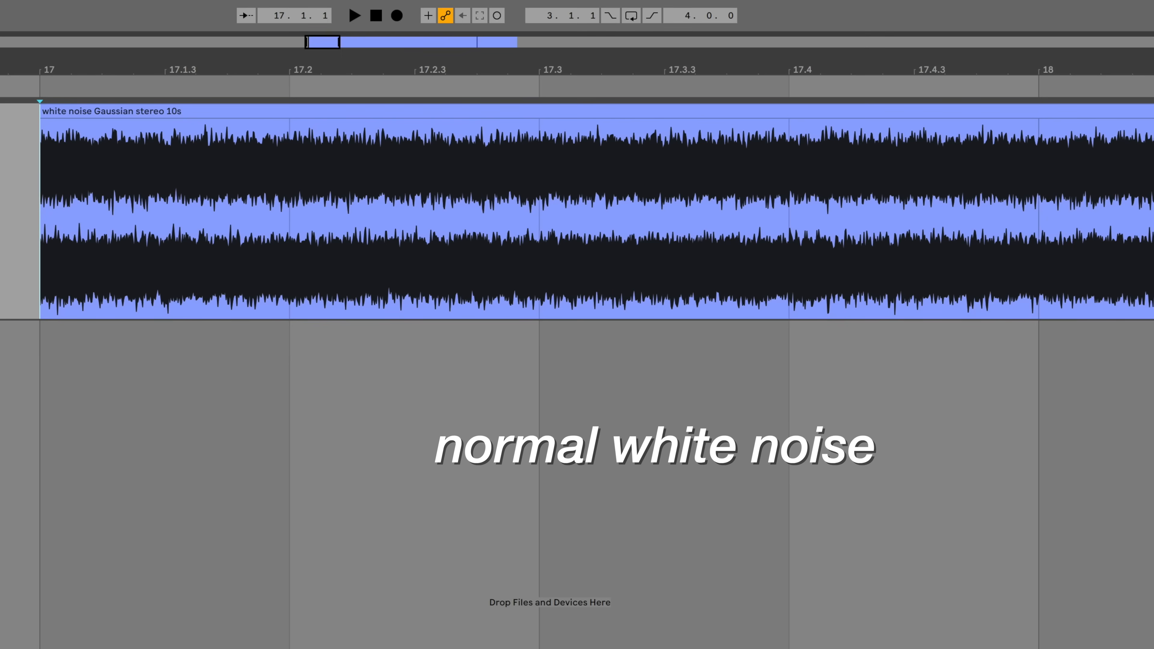
Play the white noise Gaussian stereo clip and the Future Mumbles - Phrase 04 clip from bar 17
{"action": "key", "text": "space"}
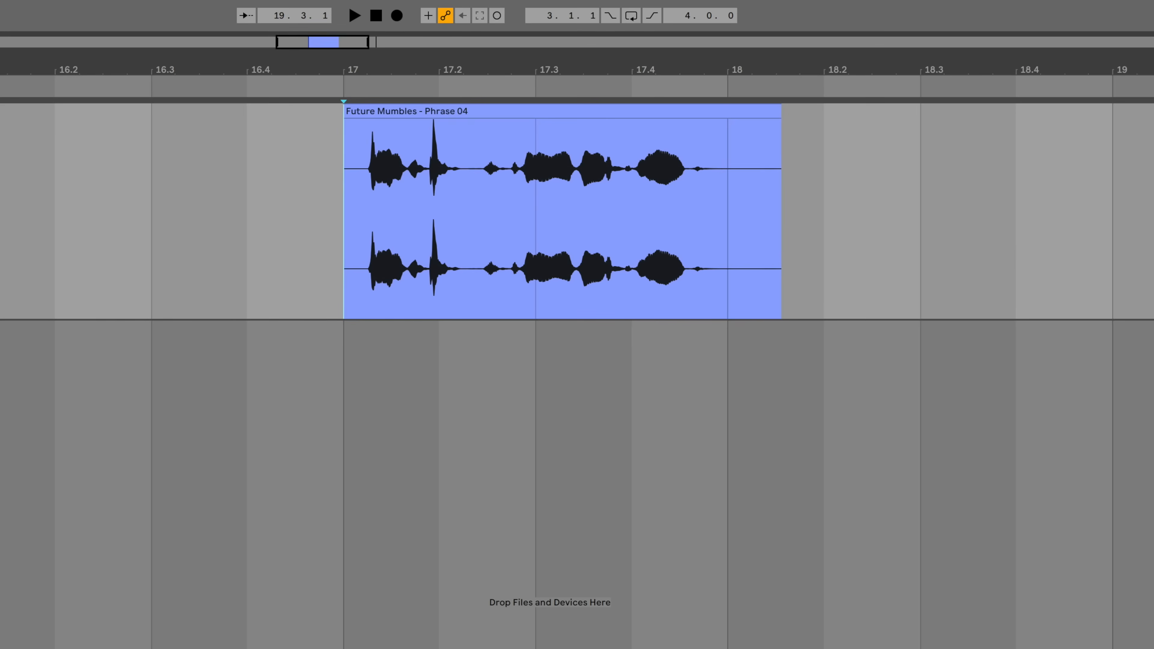
{"action": "key", "text": "space"}
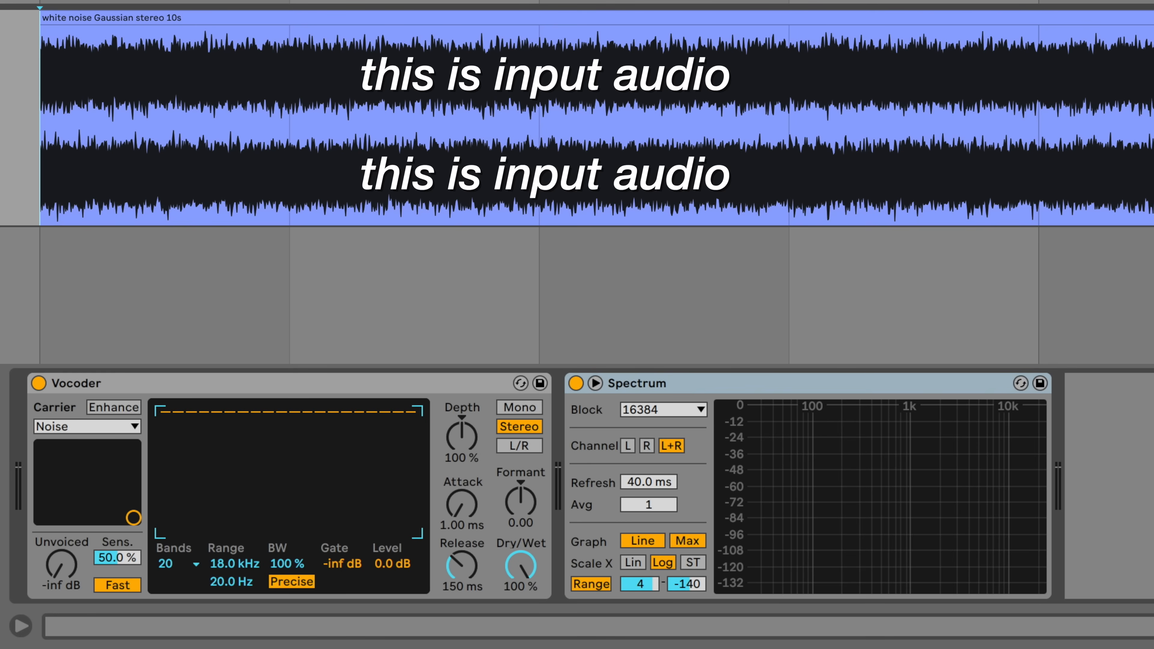
Play the white noise clip through the Vocoder, and play the vocoder quanta noise clip from bar 17
{"action": "key", "text": "space"}
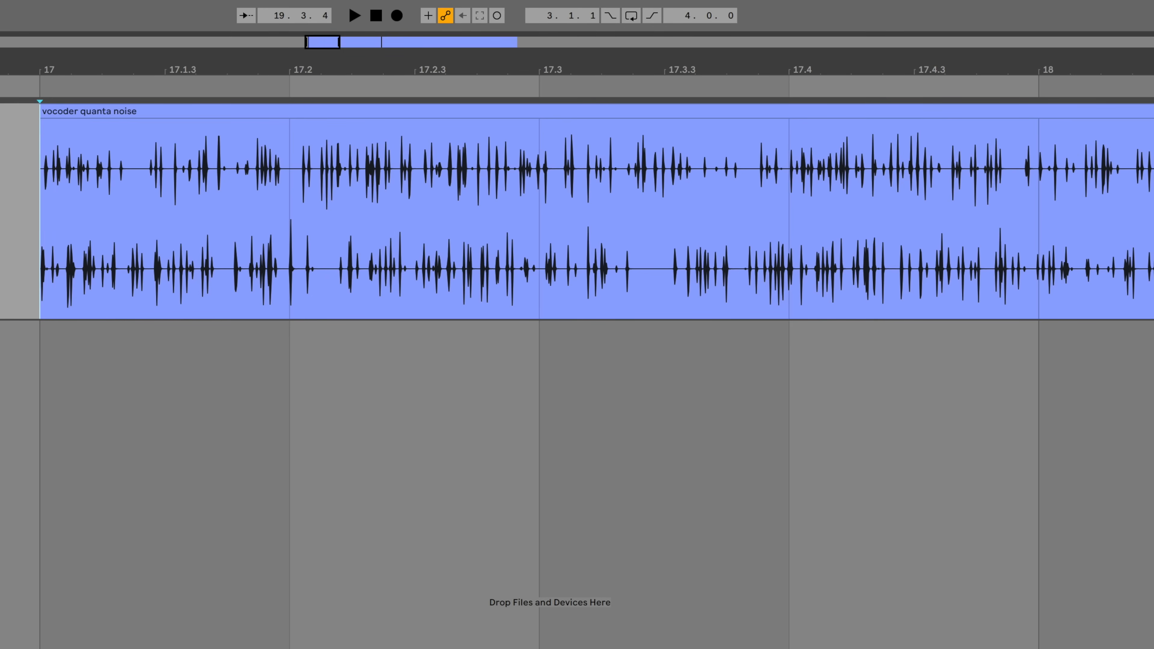
{"action": "key", "text": "space"}
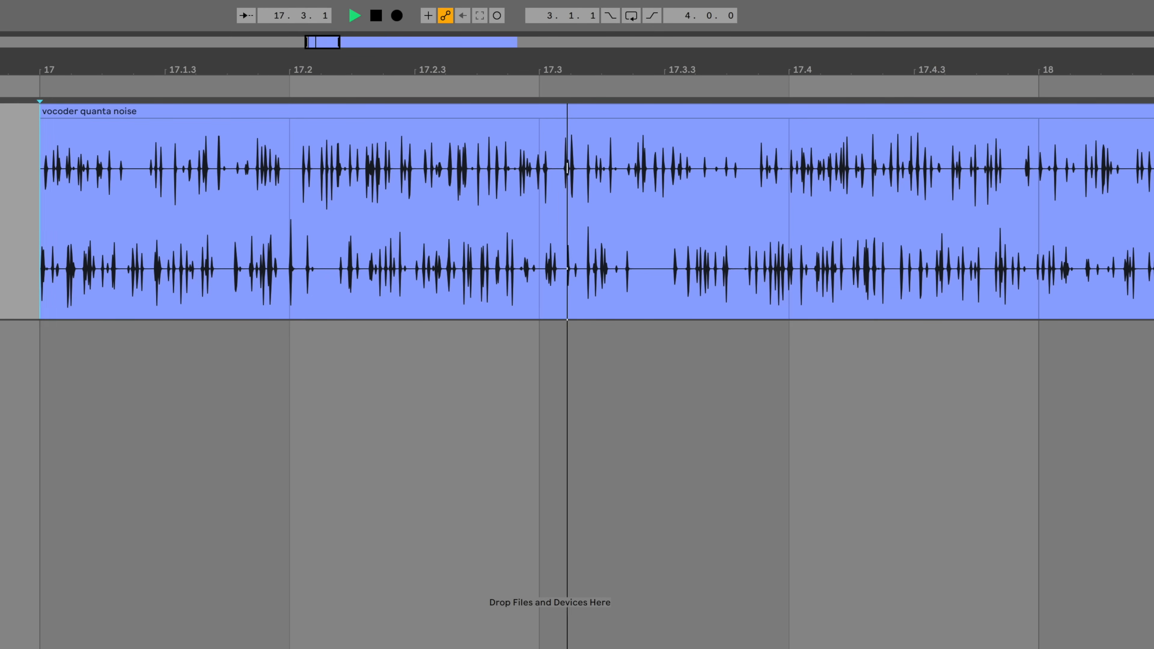